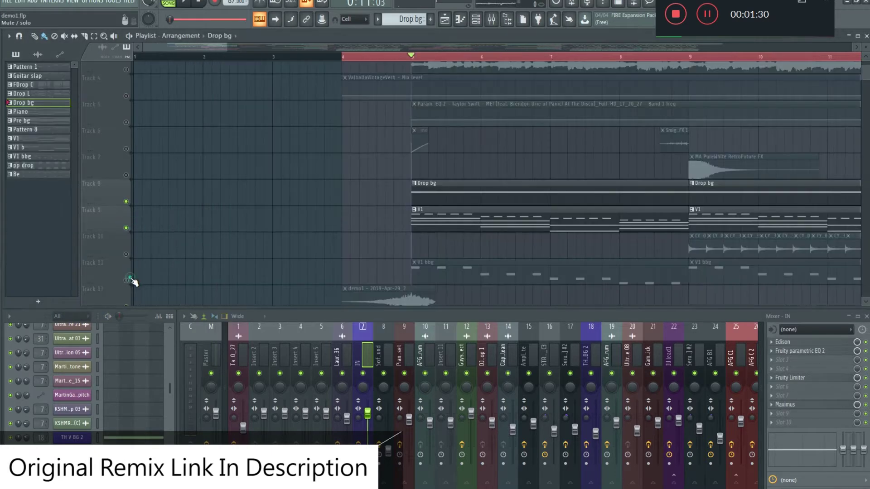
Unmute the V1 bbg track and play it together with the Drop bg and V1 patterns from bar 5
click(128, 280)
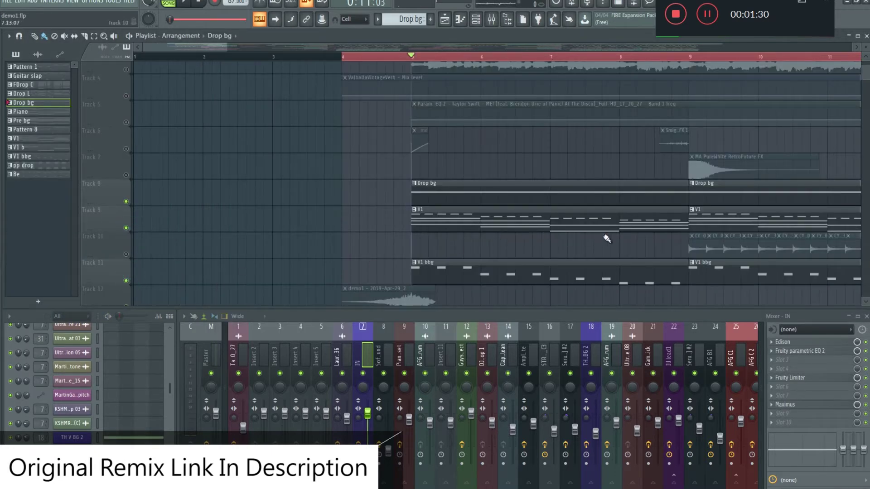
scroll(584, 245, right, 1)
key(space)
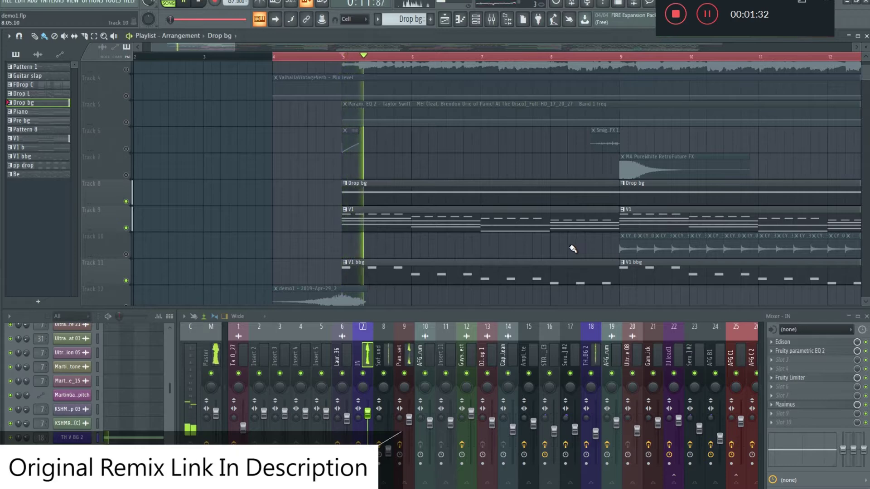
scroll(573, 248, right, 1)
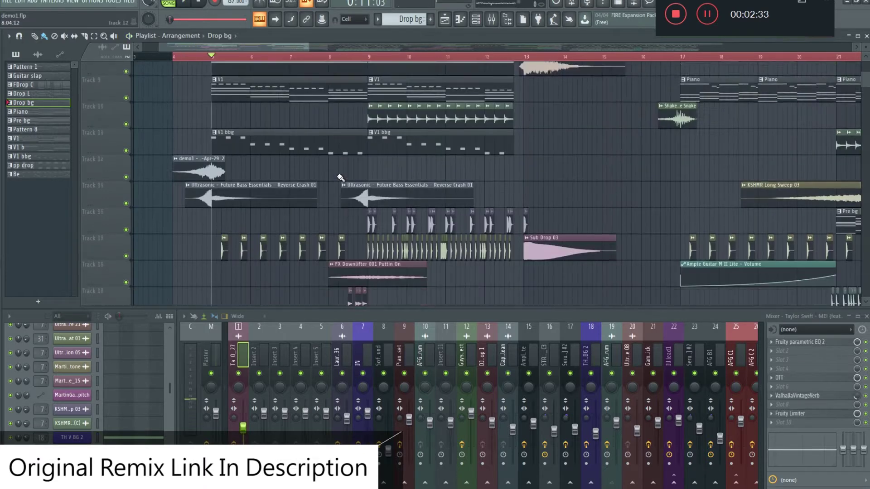
Close the Brooks Snap 1 channel settings and play tracks 15, 23 and 24 in isolation around bar 9
click(334, 164)
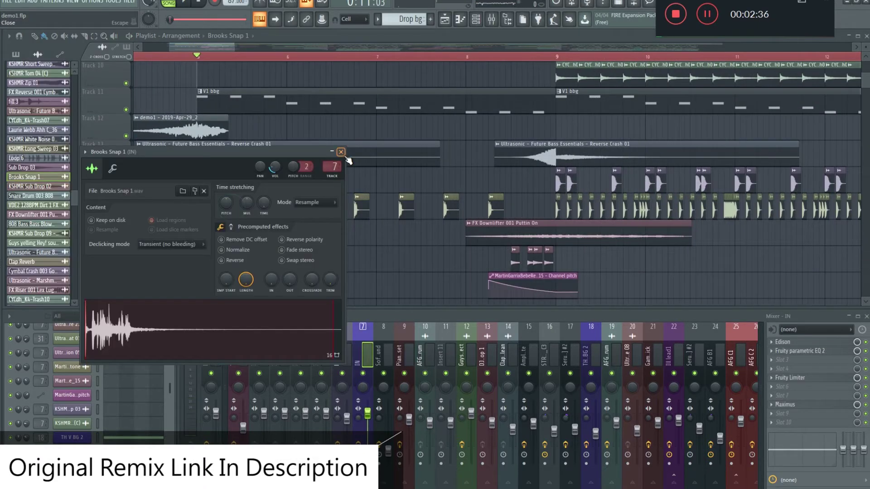
click(340, 151)
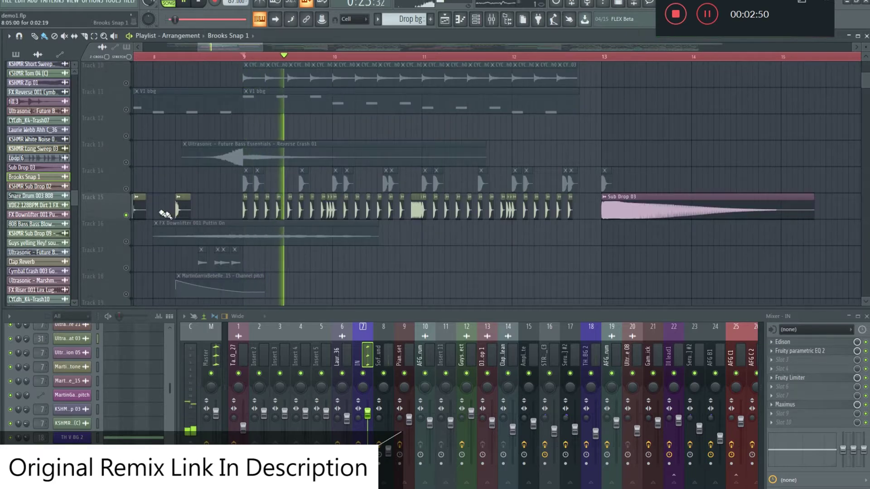
key(space)
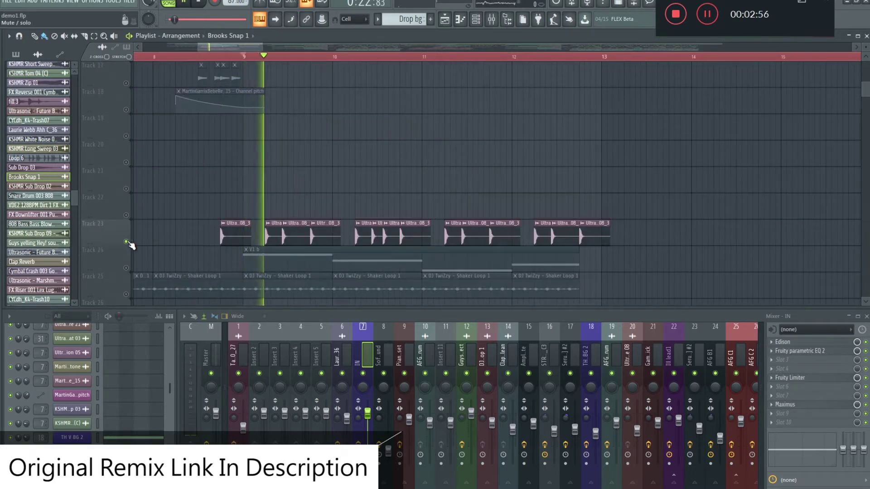
key(space)
key(space)
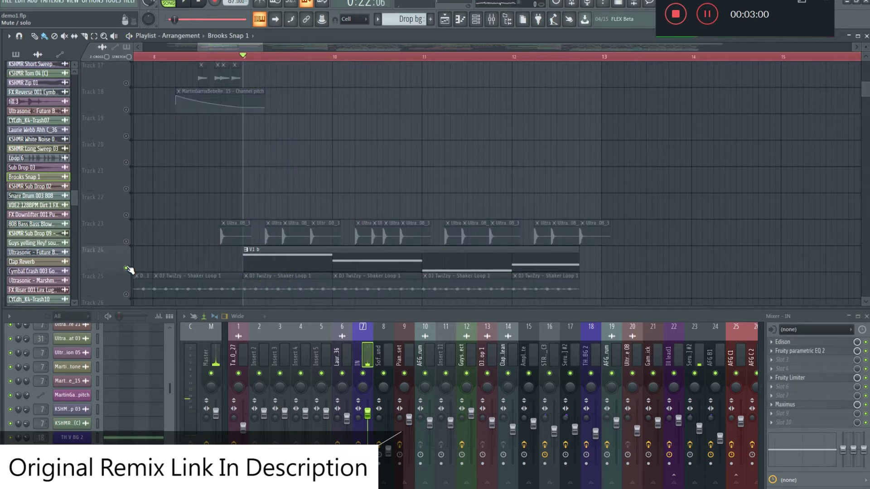
Examine the vocal, percussion and effects clips across the playlist between bars 9 and 32
scroll(129, 271, up, 5)
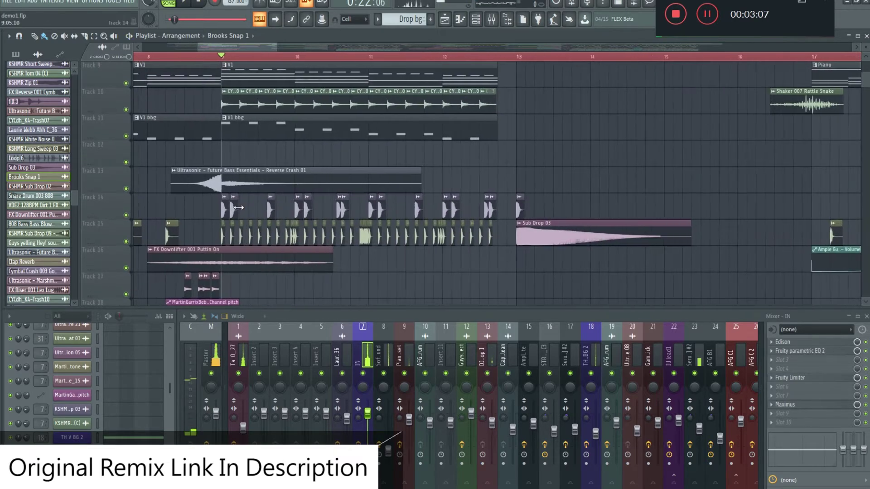
scroll(270, 209, down, 5)
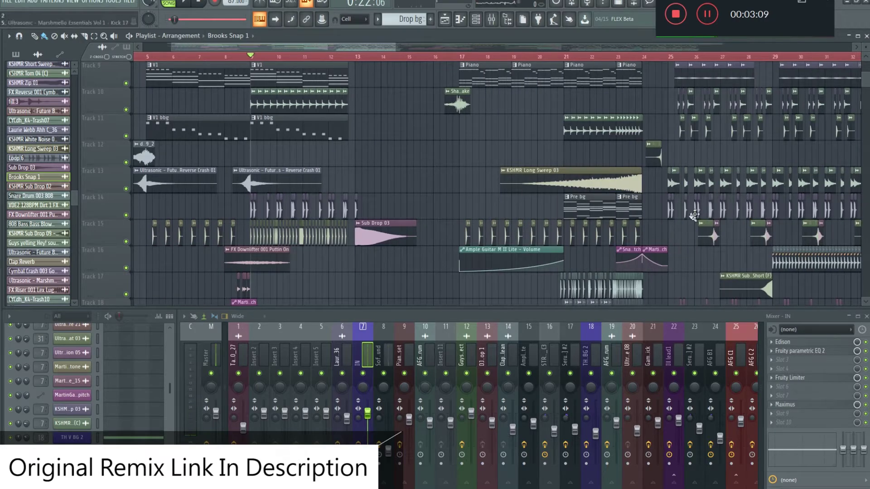
scroll(694, 215, up, 6)
scroll(313, 60, up, 3)
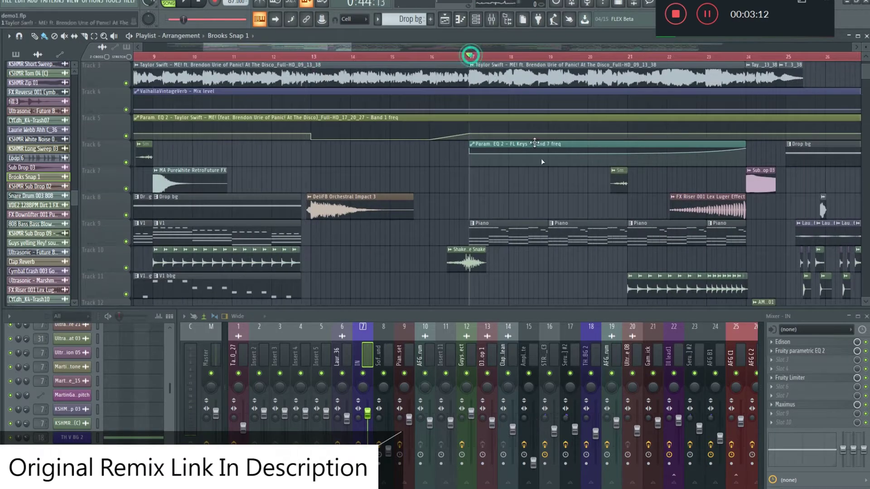
scroll(401, 223, down, 2)
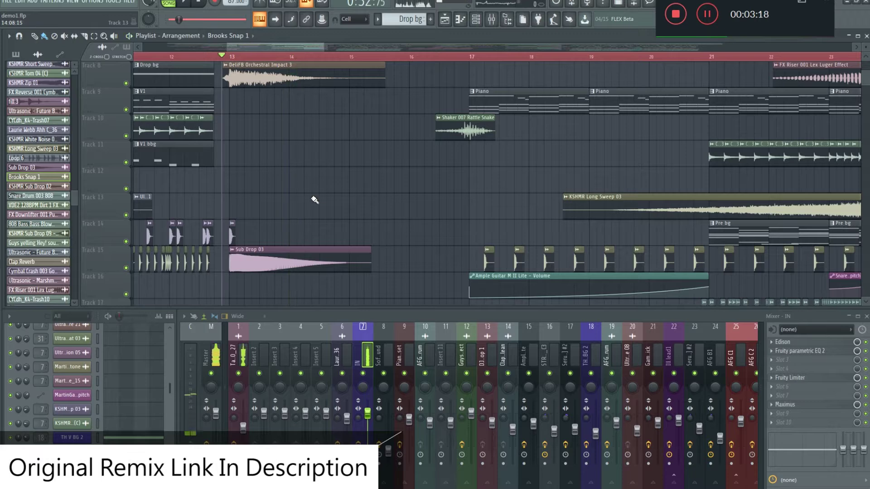
scroll(382, 219, down, 2)
scroll(303, 188, up, 3)
scroll(321, 130, up, 3)
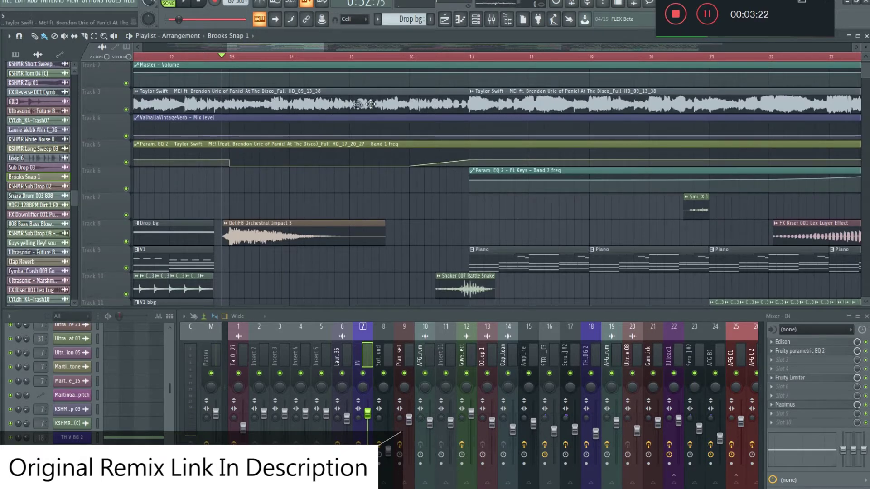
Play the vocal section with the DeliFB Orchestral Impact 3 clip from bar 13
key(space)
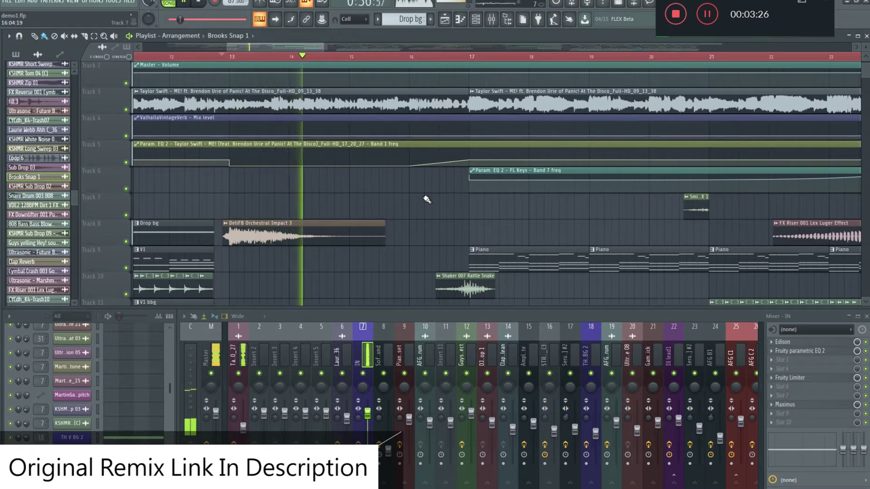
scroll(423, 201, down, 2)
scroll(268, 233, up, 4)
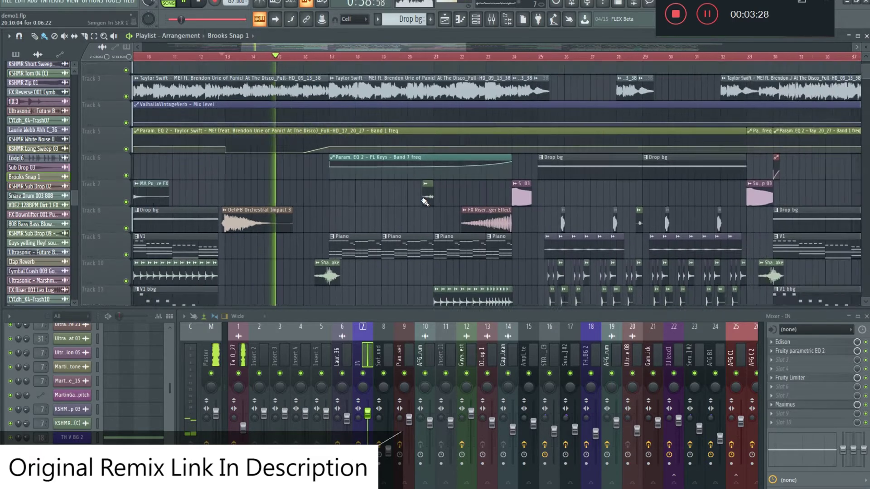
Solo the Shaker 007 Rattle Snake track before bar 17, play it, and bring all tracks back
scroll(294, 217, down, 4)
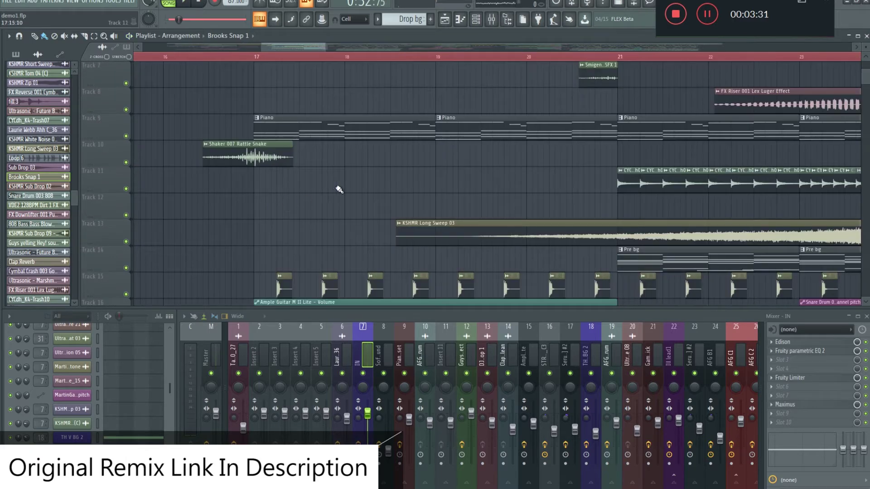
scroll(339, 189, down, 1)
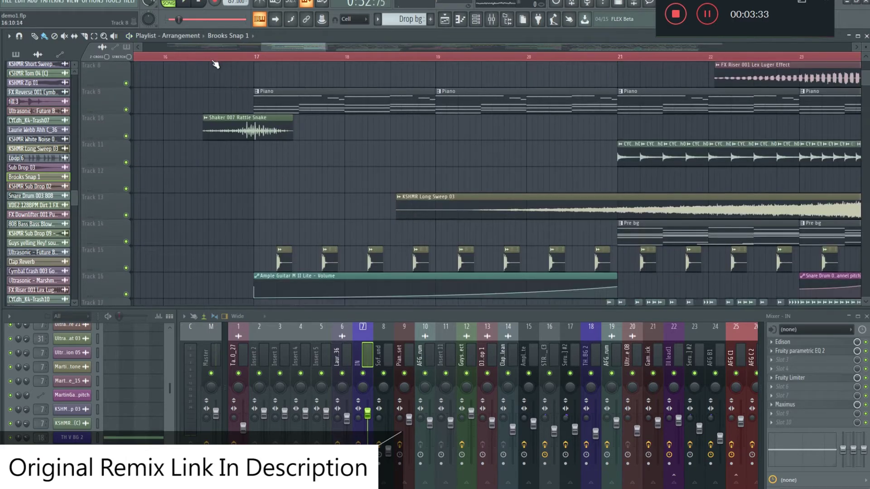
right_click(128, 137)
key(space)
key(space)
right_click(127, 136)
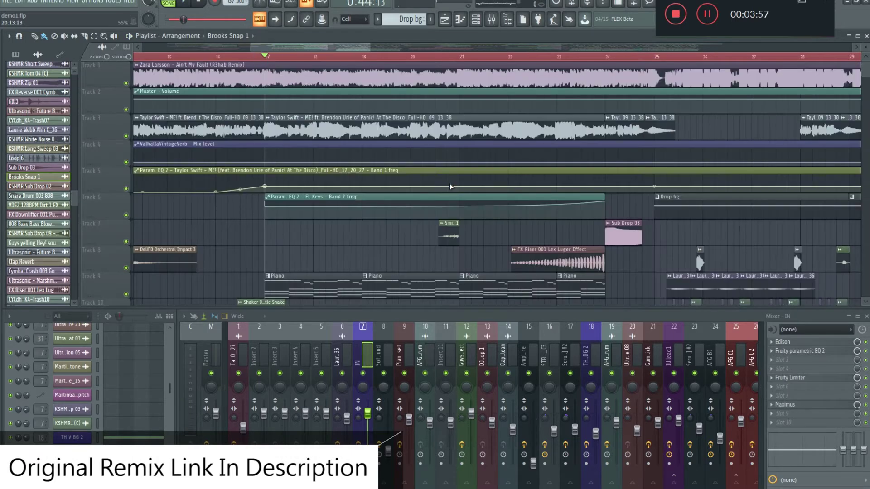
Play the full mix from bar 17, and replay the section with only the Piano track audible
scroll(450, 186, down, 5)
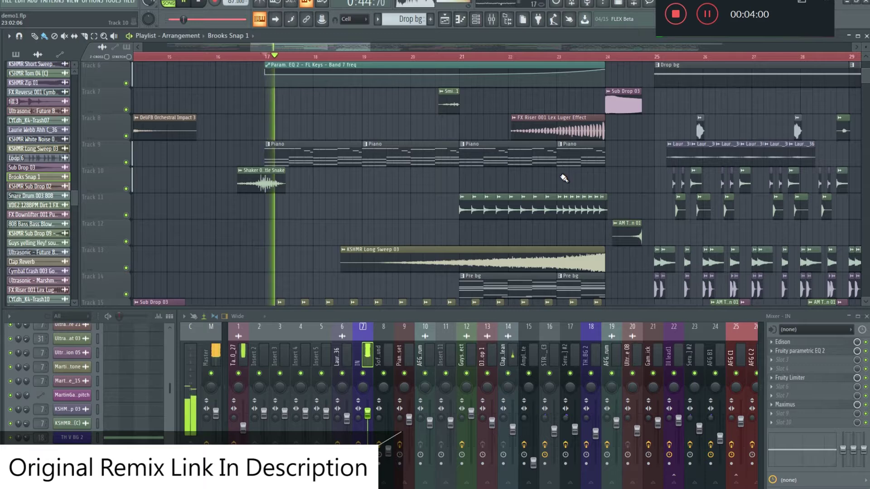
scroll(564, 178, down, 1)
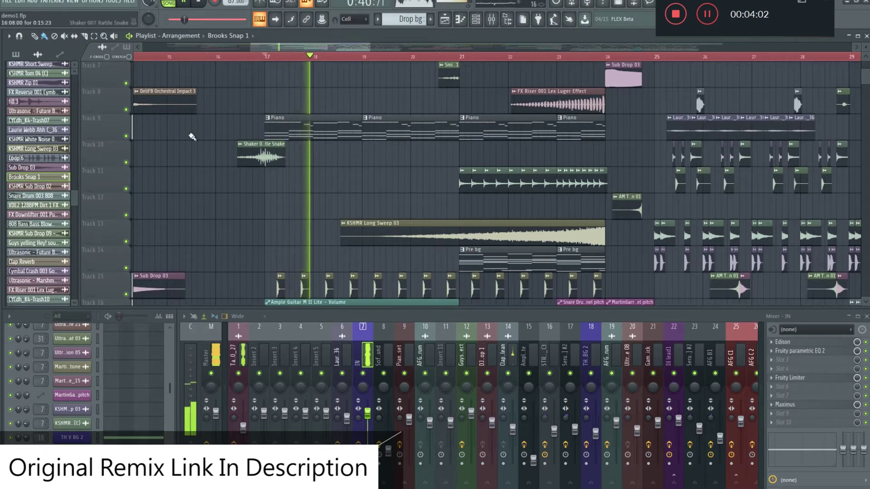
key(space)
scroll(517, 192, up, 3)
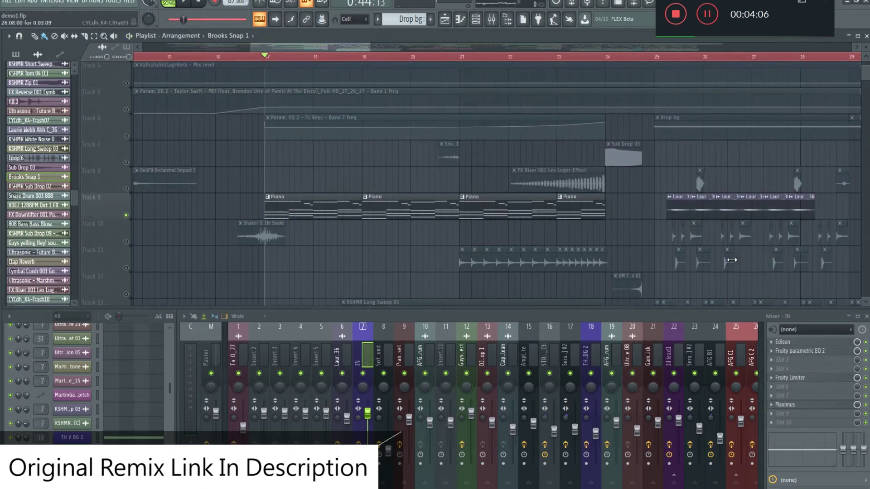
key(space)
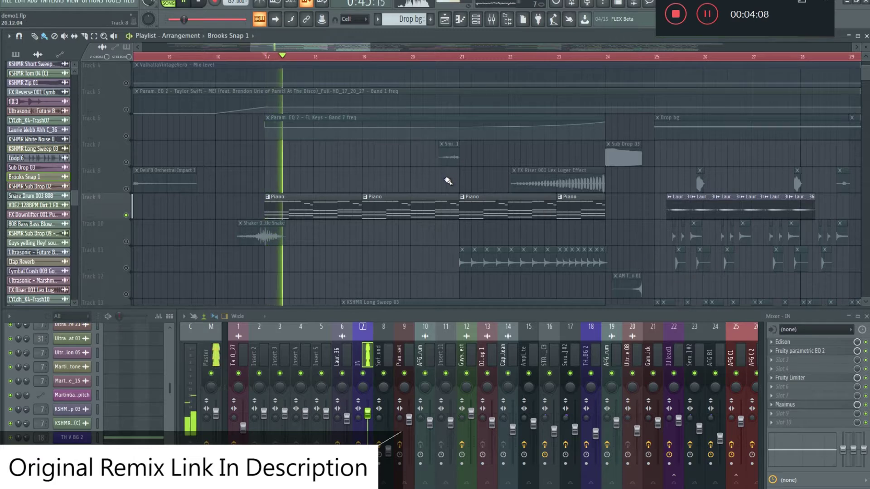
Enable the FL Keys Band 7 freq automation track and play the piano at bars 17 and 22 with its Fruity parametric EQ 2 shown
click(126, 138)
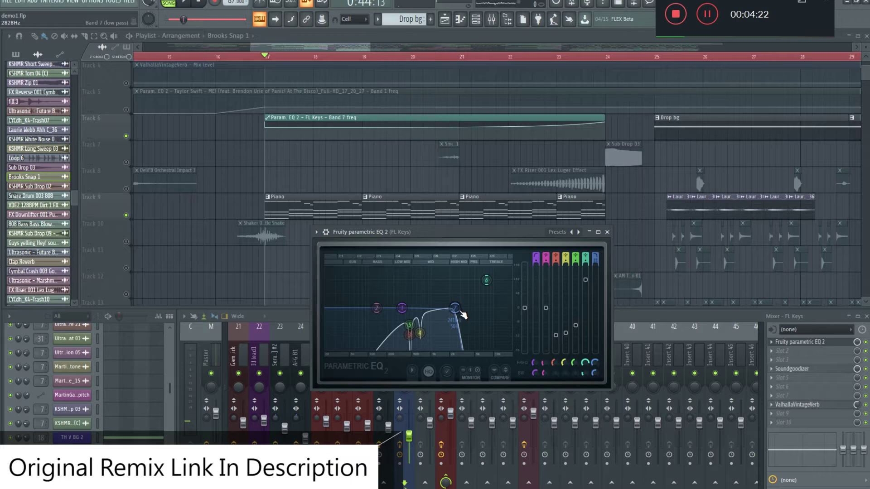
key(space)
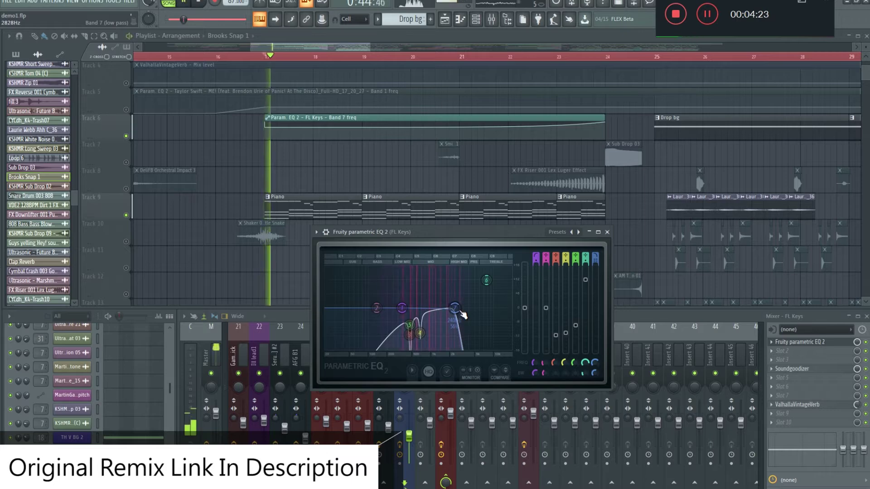
click(537, 60)
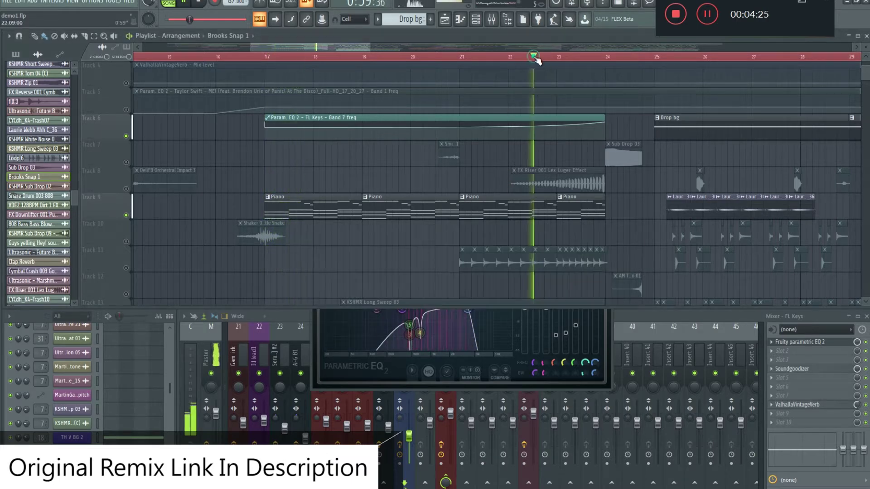
click(528, 385)
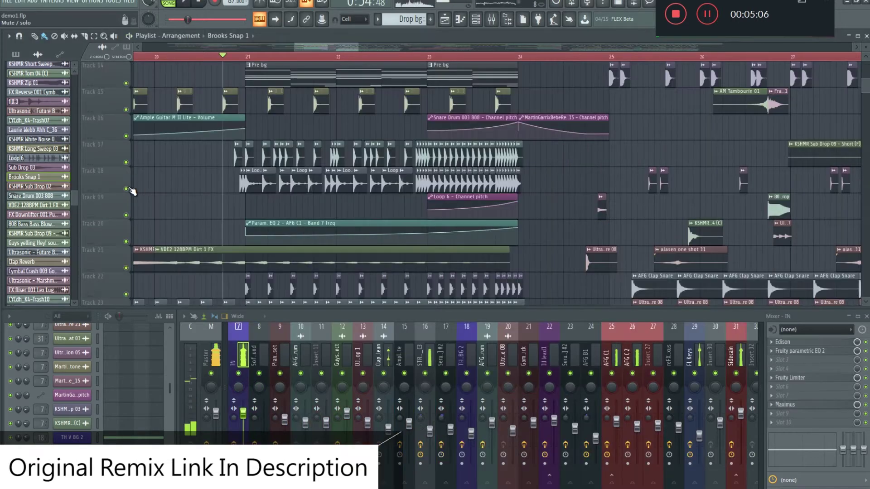
Play the isolated drum build-up on tracks 17, 18, 22 and 23 from around bar 21
scroll(361, 197, down, 3)
scroll(361, 197, up, 3)
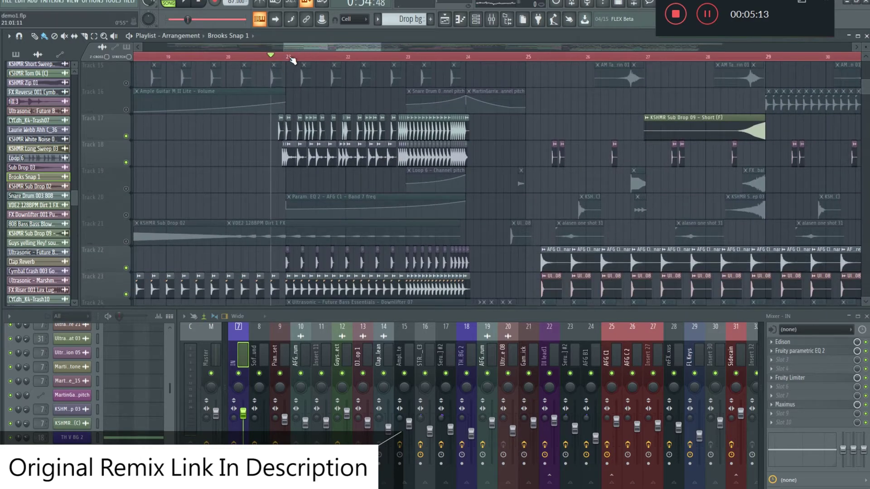
ctrl+scroll(331, 184, up, 3)
key(space)
ctrl+scroll(466, 188, down, 3)
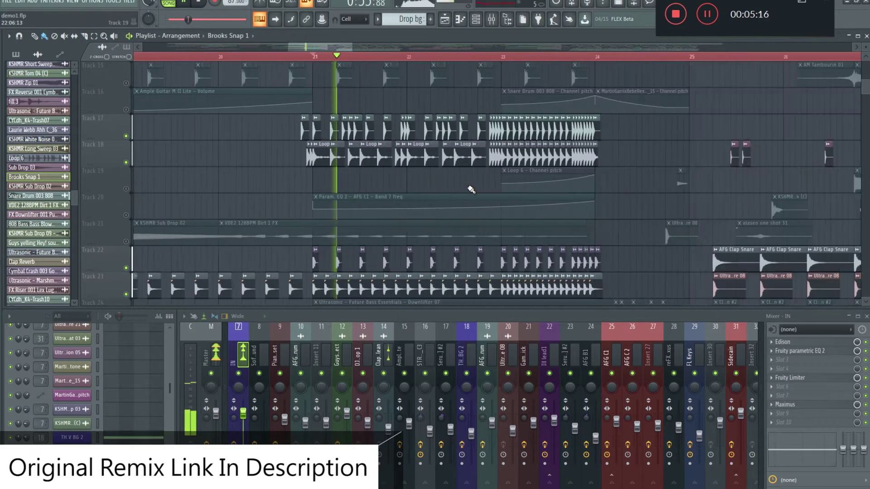
scroll(592, 196, down, 3)
scroll(608, 204, up, 4)
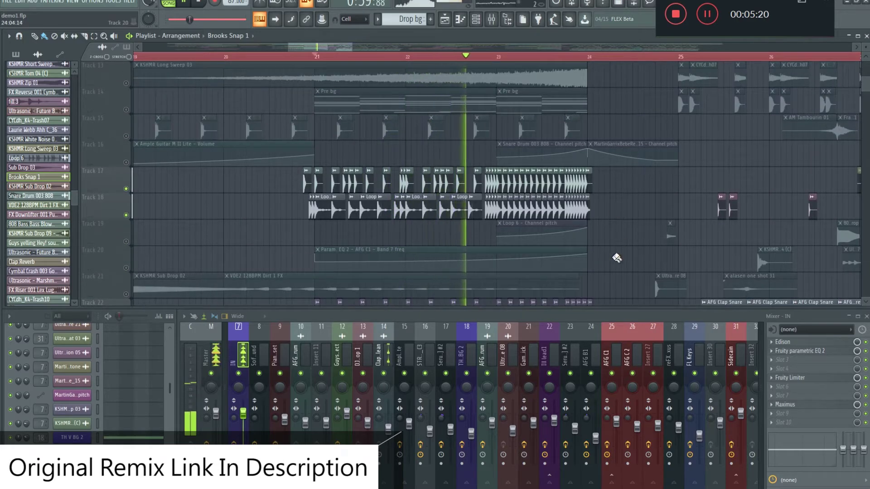
scroll(607, 218, down, 2)
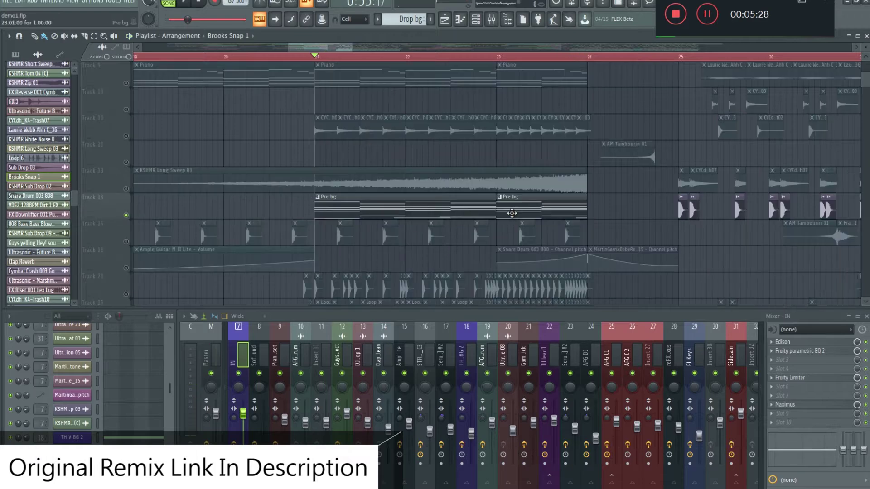
Play the Pre bg pattern with the AFG C1 Band 7 freq automation, moving the equalizer window clear of the clips
scroll(713, 238, down, 3)
scroll(731, 234, up, 1)
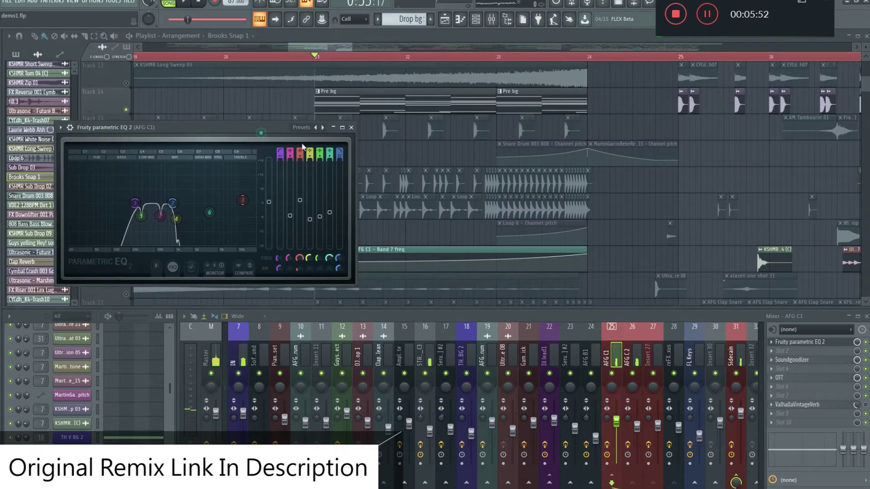
drag(272, 128, 611, 150)
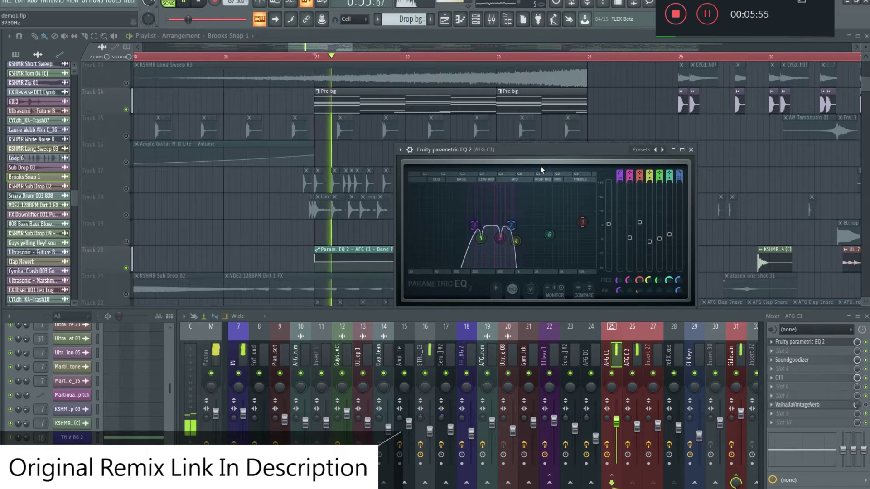
drag(542, 154, 716, 210)
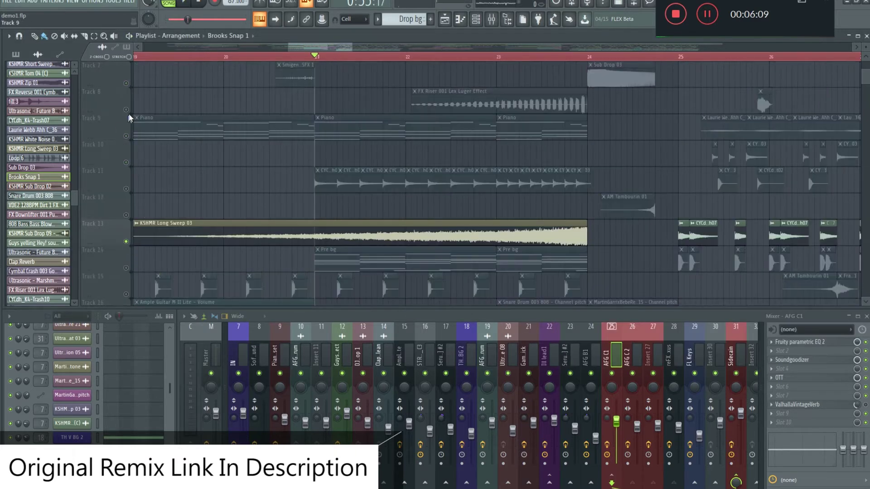
Unmute the FX Riser 001 Lex Luger Effect track and play it with KSHMR Long Sweep 03 from about bar 23
click(127, 109)
click(476, 55)
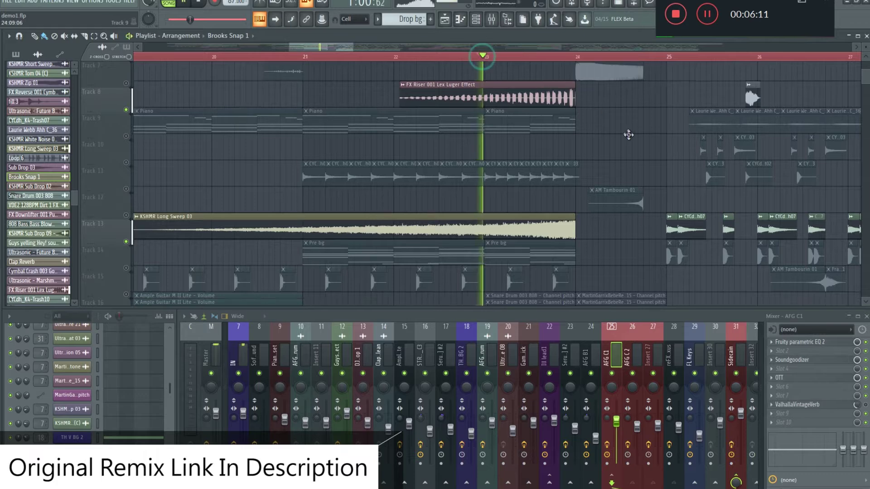
Unmute the reverse cymbal and short sweep tracks 25, 26 and 27 and play them before bar 24
scroll(652, 158, down, 8)
scroll(635, 191, down, 6)
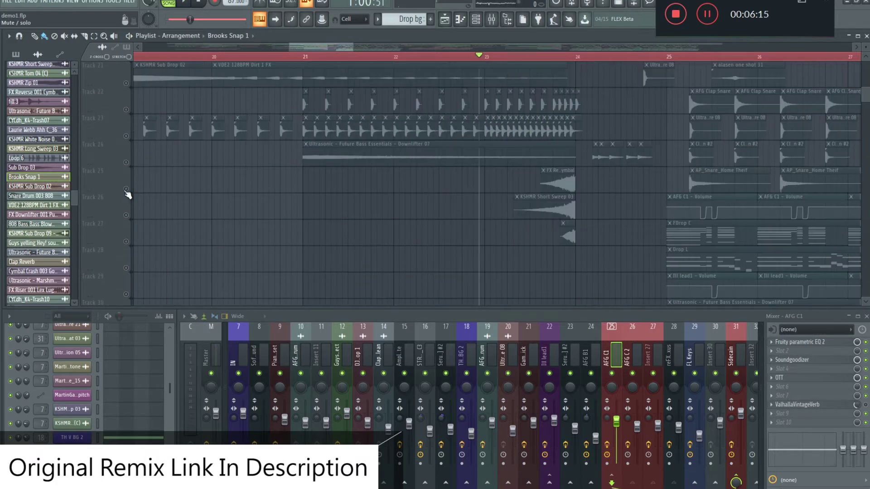
click(126, 188)
click(126, 214)
click(126, 241)
key(space)
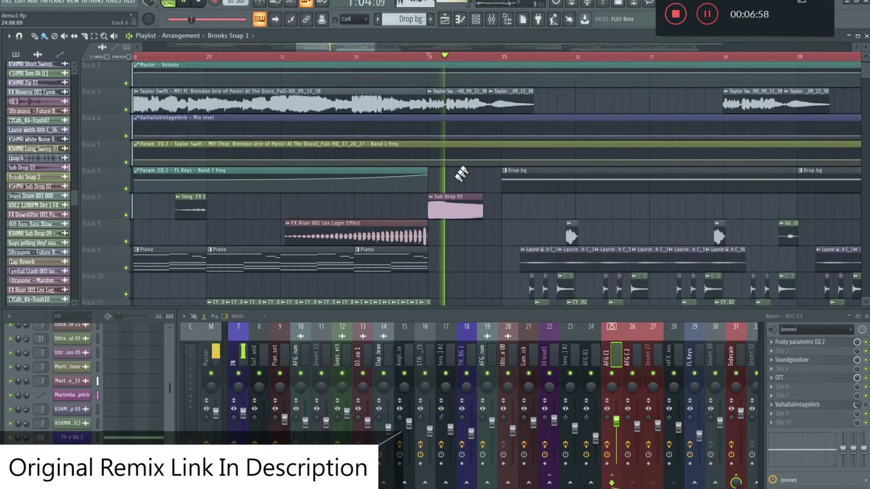
Select the Sub Drop 03 sample, check the Martin Garrix vocal sample's settings and play it on track 24 after bar 24
click(457, 208)
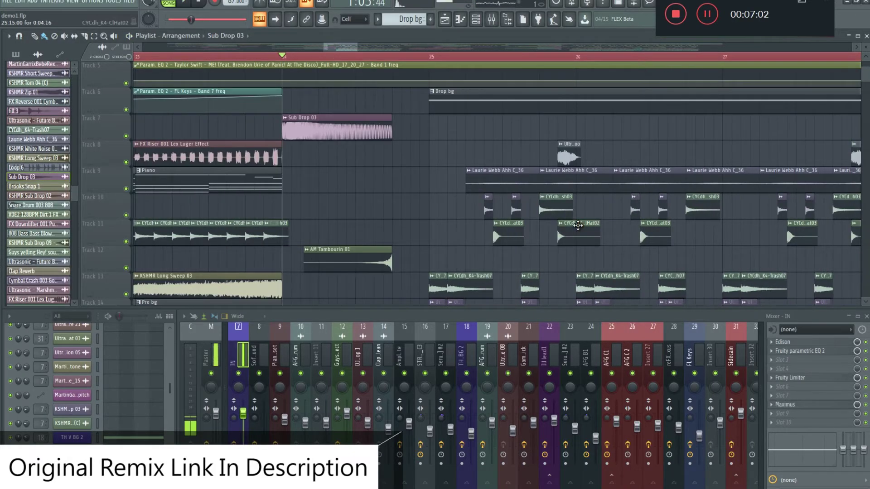
scroll(578, 225, down, 10)
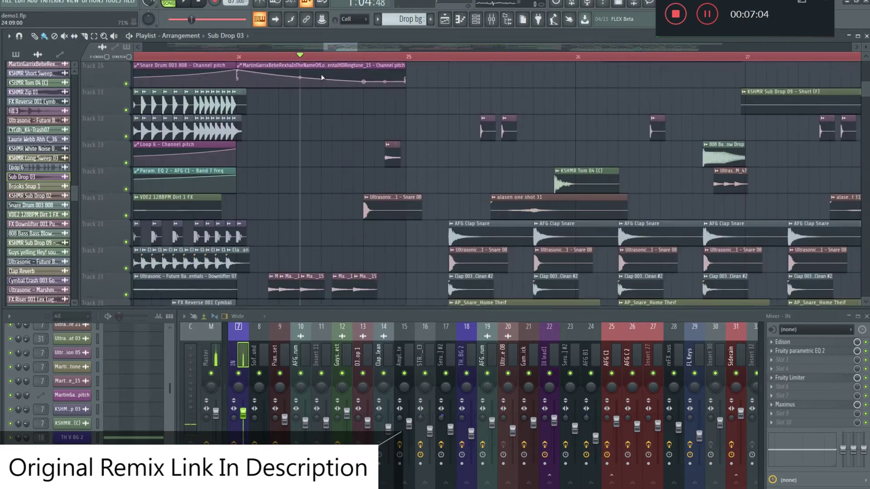
click(272, 171)
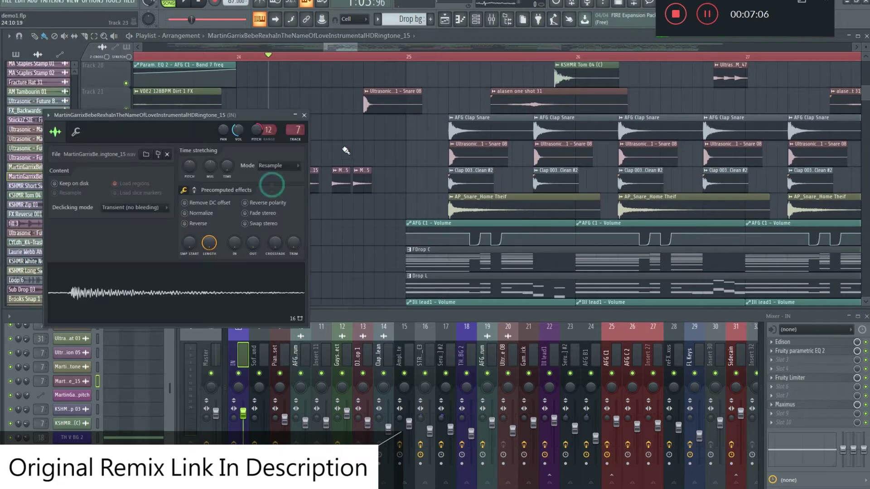
click(301, 115)
key(space)
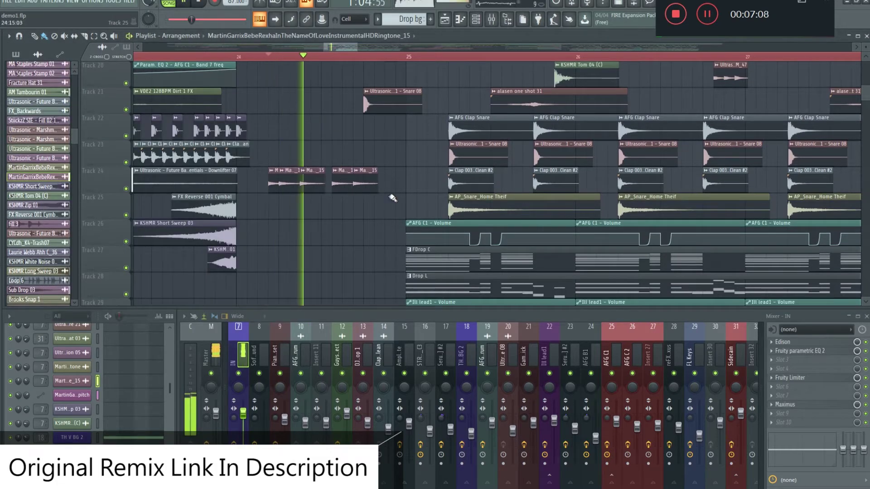
Play the isolated kick tracks 13 and 14 from bar 25 and check the CYCdh_K4-Trash07 sample's settings
ctrl+scroll(498, 195, down, 3)
scroll(545, 195, up, 3)
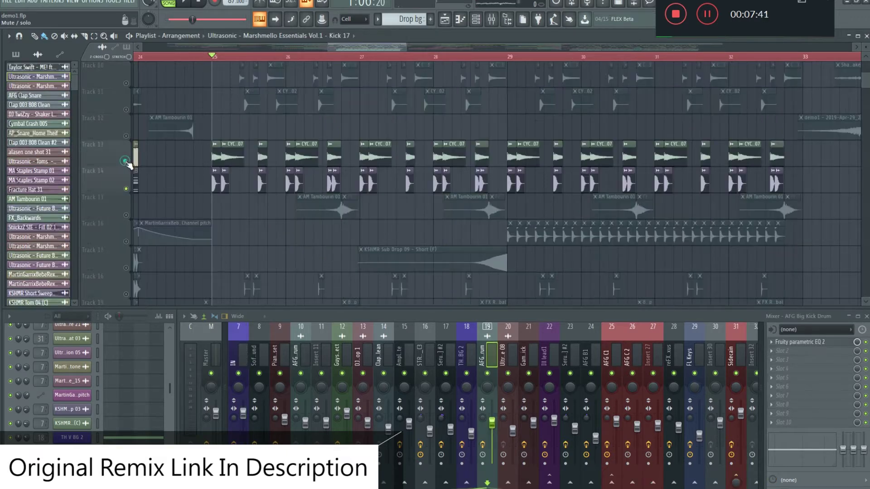
key(space)
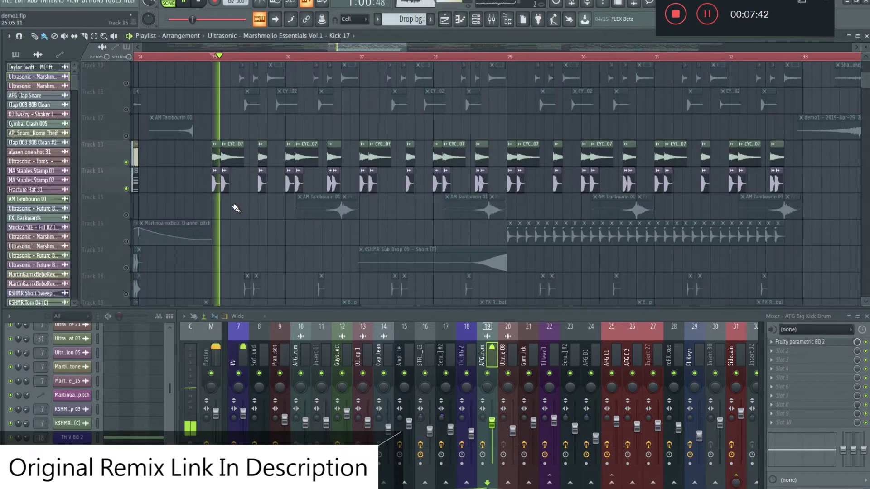
ctrl+scroll(221, 209, up, 2)
double_click(233, 190)
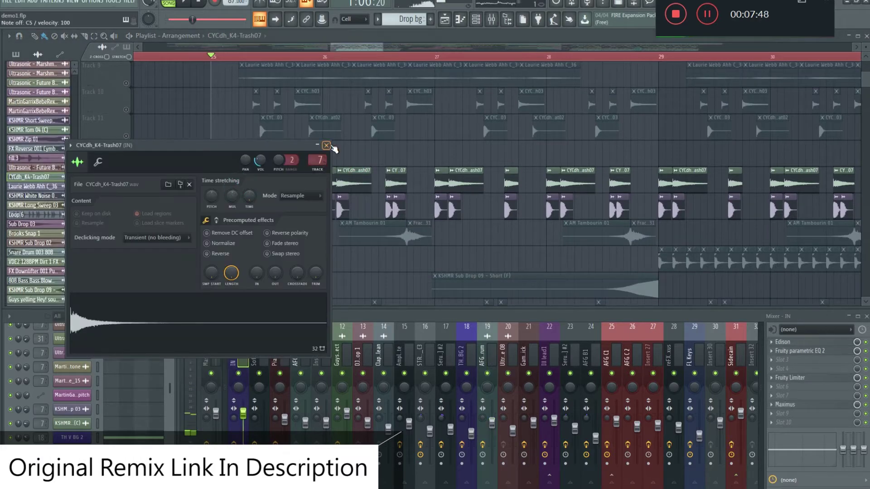
click(326, 146)
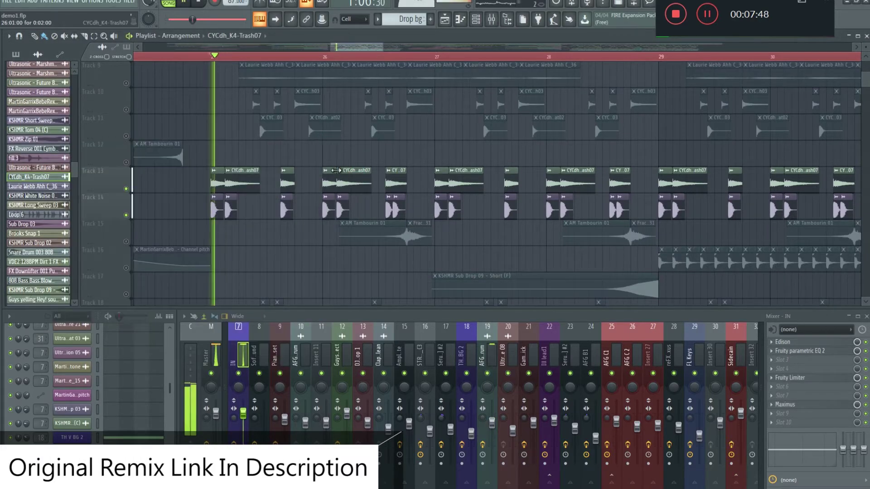
Play the track 14 kick with the FDrop C and Drop L patterns, and unmute the CYCdh_K4-Trash07 layer on track 13
scroll(344, 150, down, 2)
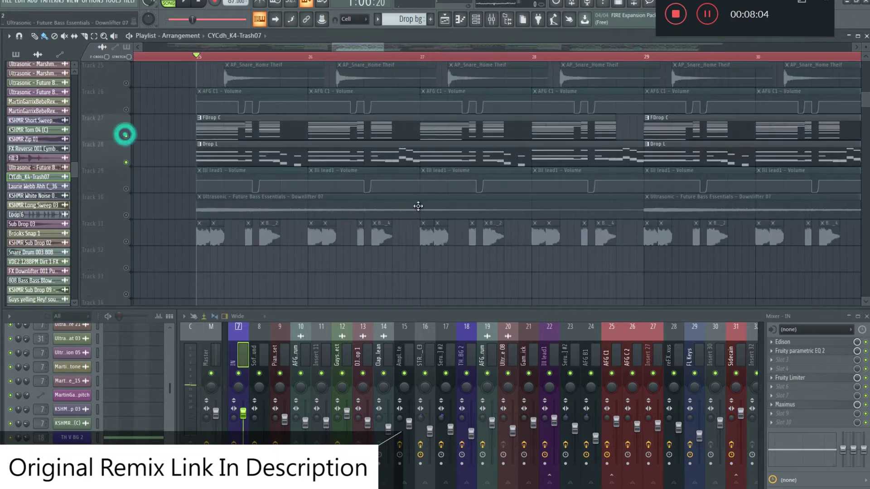
scroll(411, 215, down, 2)
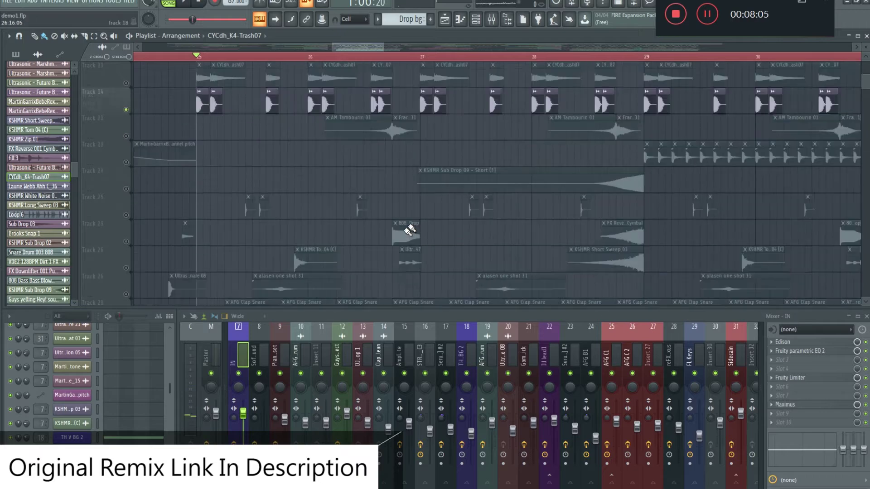
scroll(359, 194, down, 6)
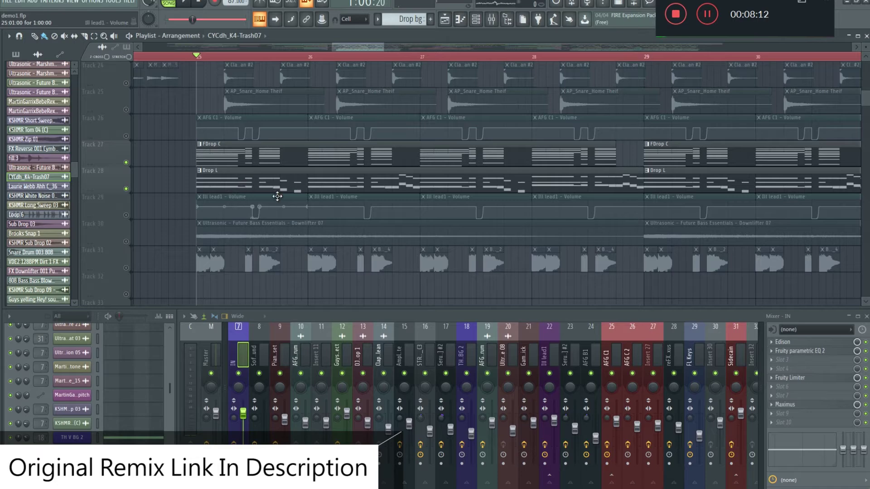
scroll(275, 213, up, 4)
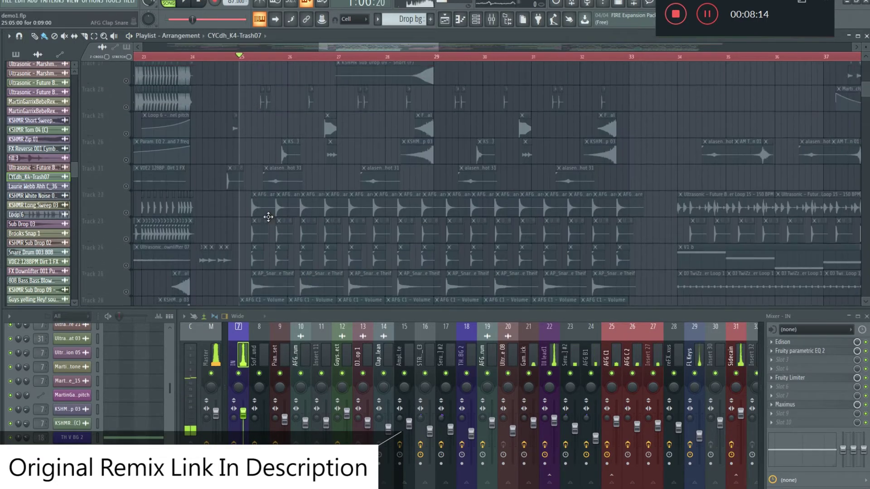
scroll(272, 228, up, 5)
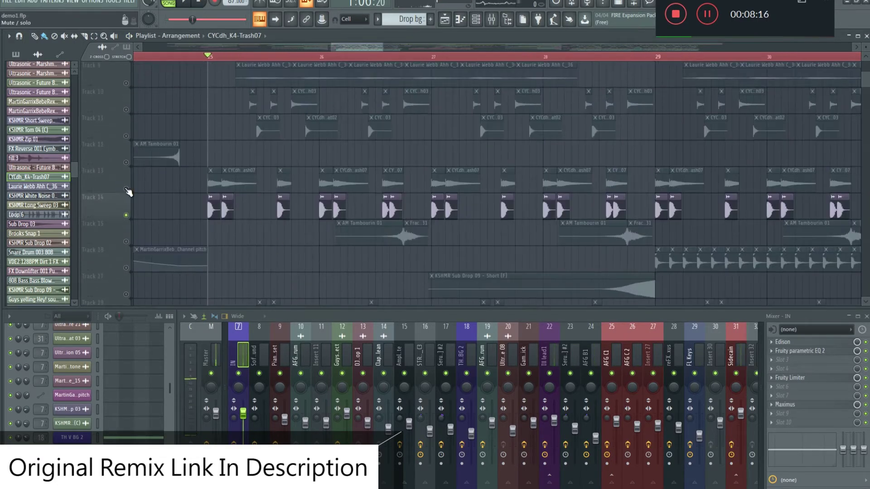
click(127, 189)
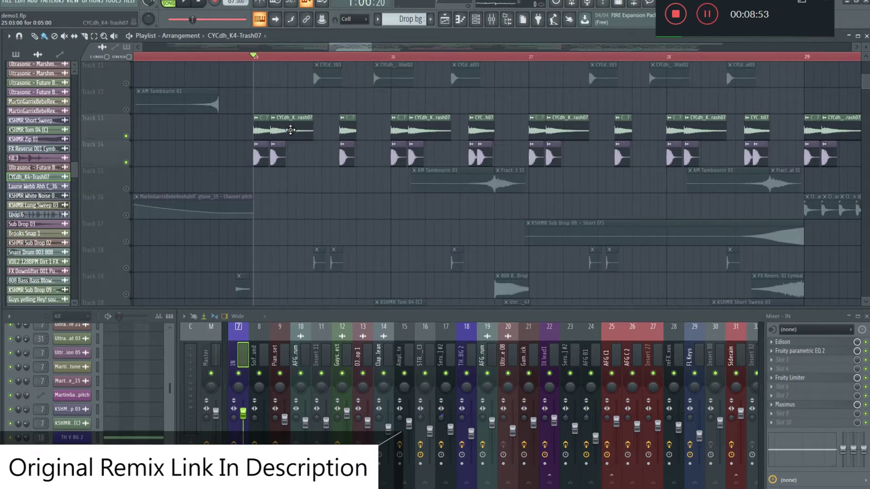
Compare the full drop from bar 25 with the CYCdh_K4-Trash07 track 13 muted and unmuted
scroll(290, 130, left, 2)
key(space)
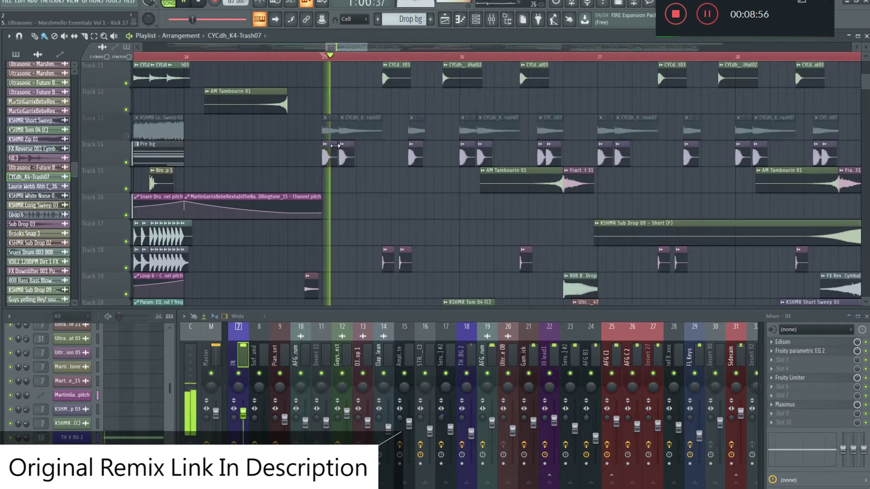
key(space)
click(126, 136)
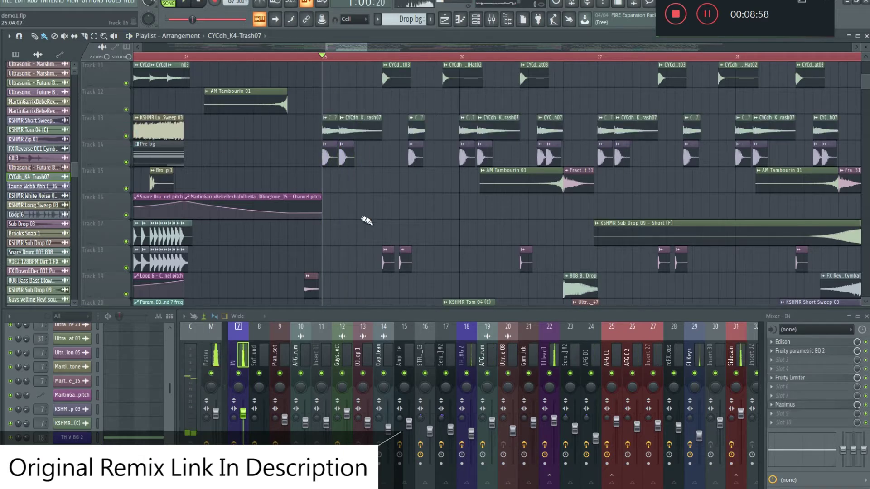
key(space)
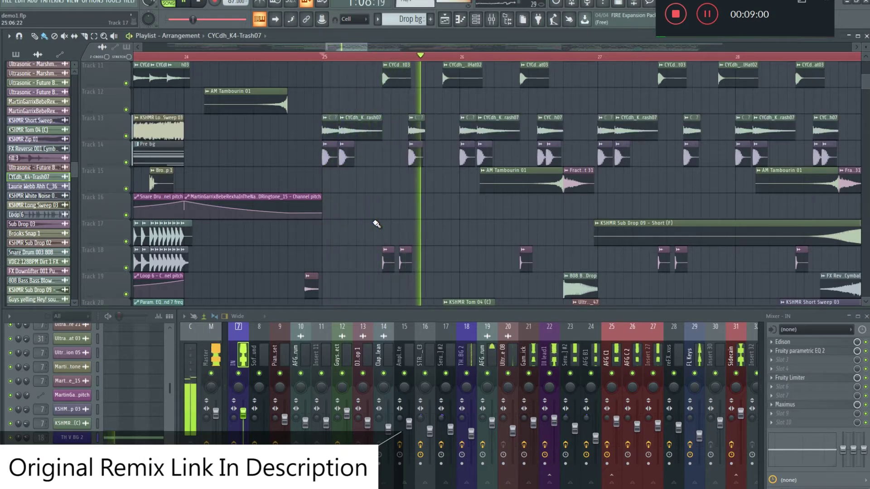
key(space)
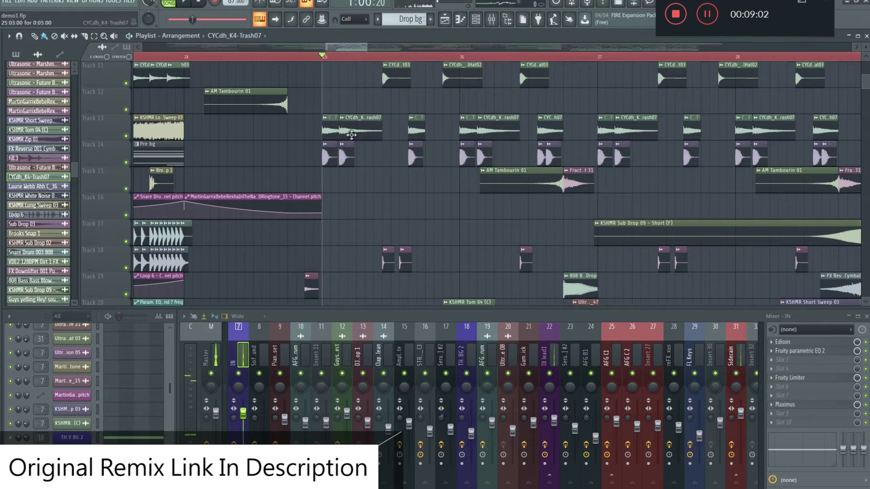
Play the isolated clap and snare tracks 22 to 25 from bar 25 and examine their layering
scroll(385, 161, down, 6)
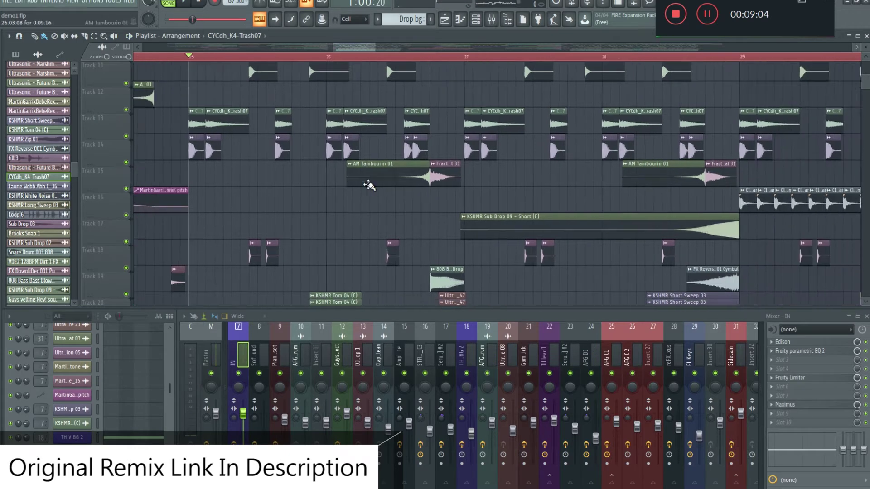
scroll(127, 295, down, 2)
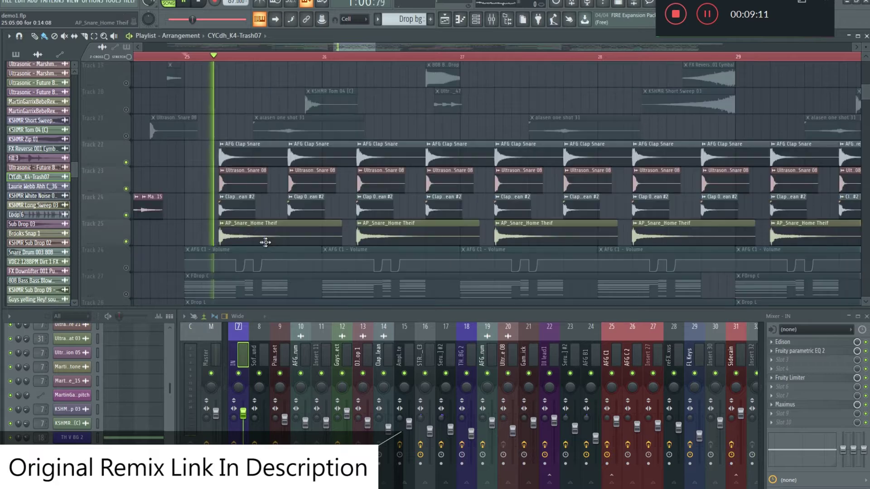
scroll(252, 190, up, 4)
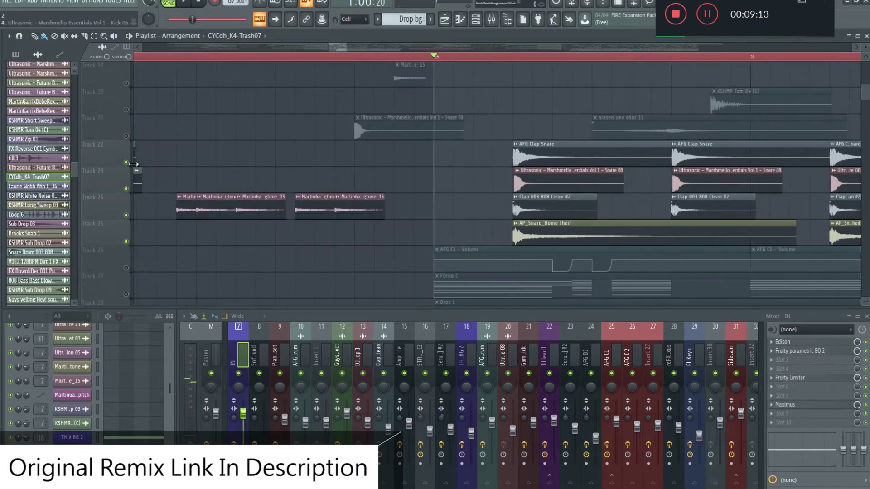
click(126, 162)
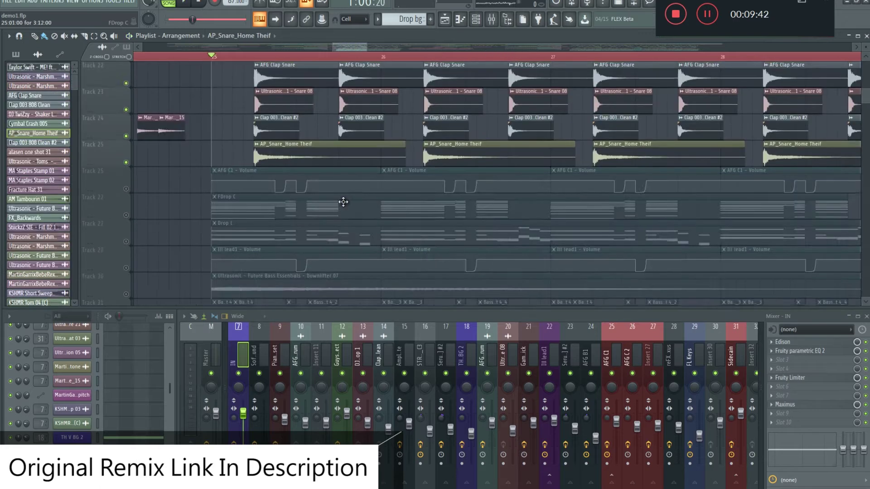
scroll(132, 190, up, 4)
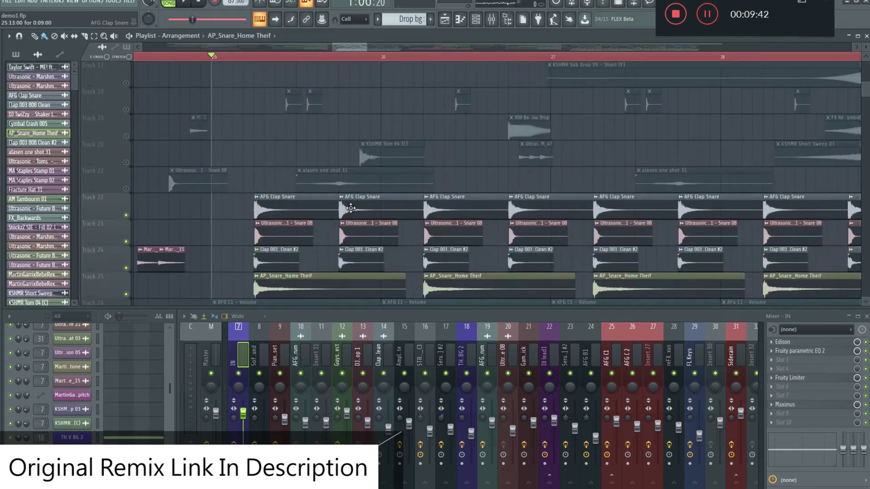
scroll(132, 190, down, 4)
Isolate the FDrop C and Drop L patterns on tracks 27 and 28 and play them from bar 25
ctrl+click(126, 162)
key(space)
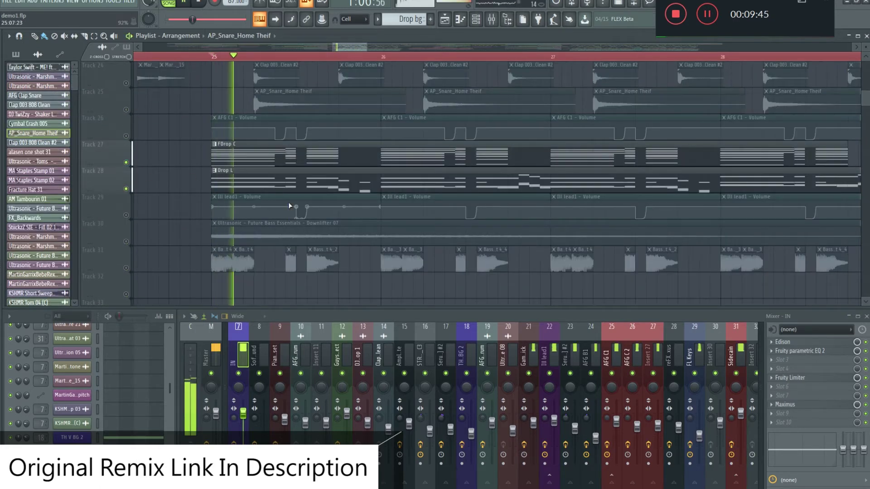
key(space)
Open the FDrop C pattern and view its AFG C1 Sylenth1 and AFG C 2 Serum instruments while they play
click(297, 152)
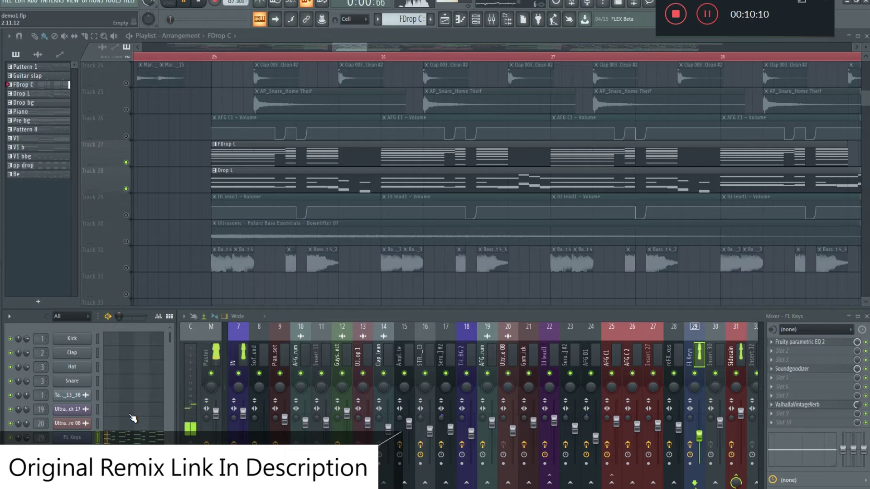
scroll(132, 418, down, 4)
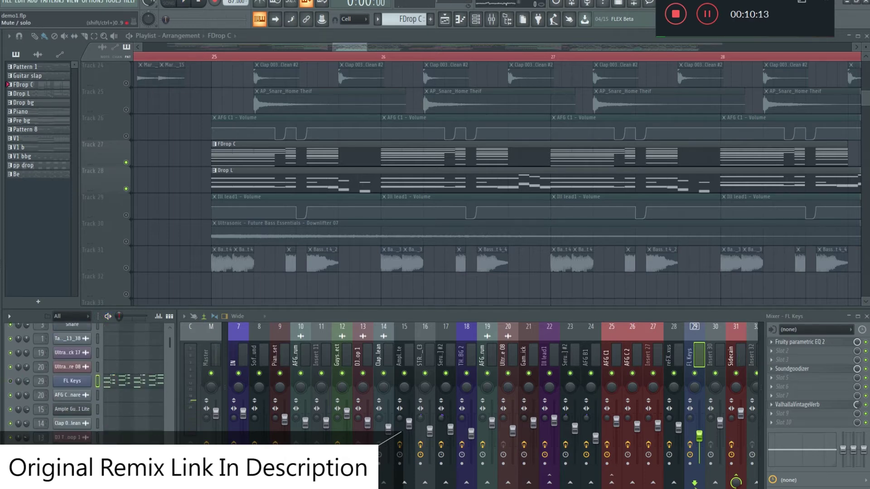
click(262, 285)
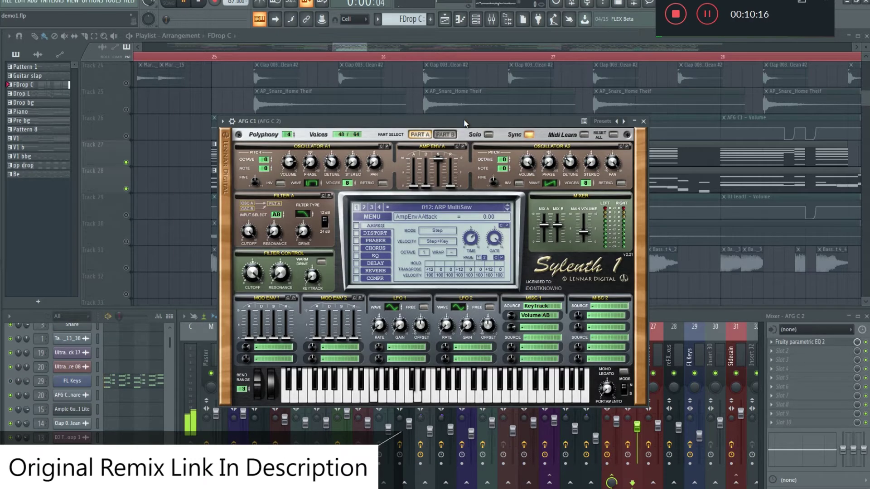
click(643, 121)
click(127, 443)
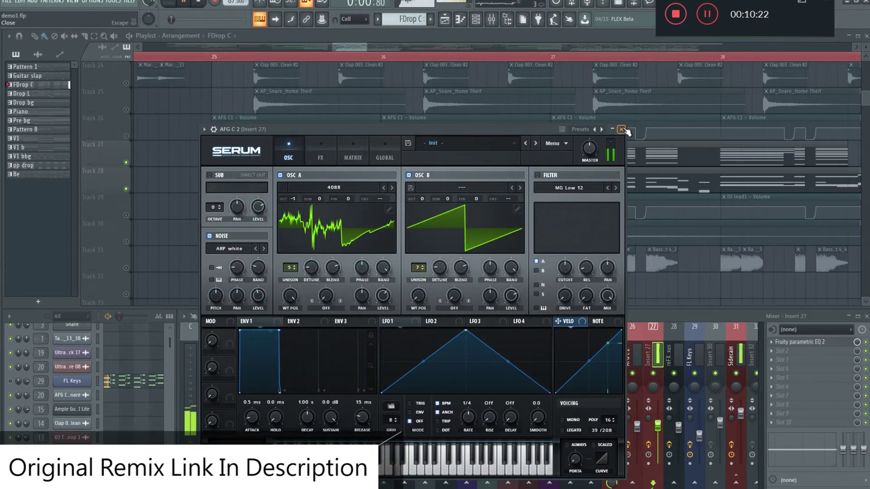
click(622, 130)
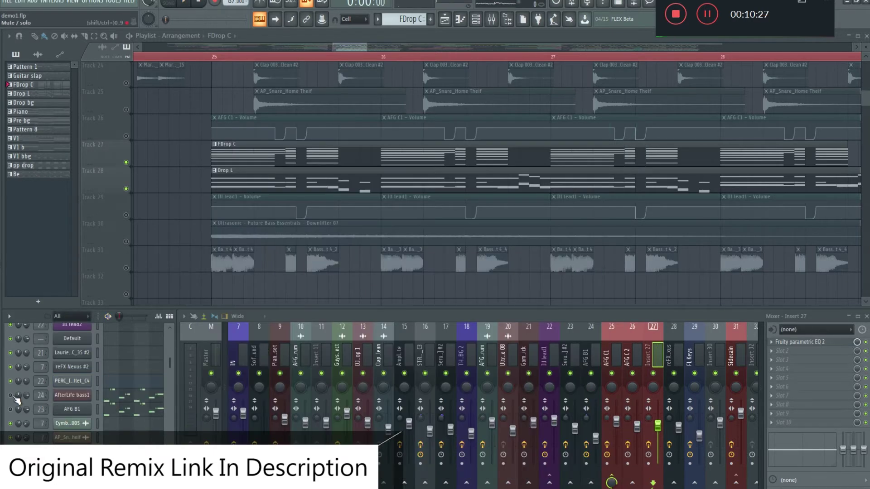
View the AfterLife bass1 Serum patch, open its Fruity parametric EQ 2 and play the bass alone
click(72, 396)
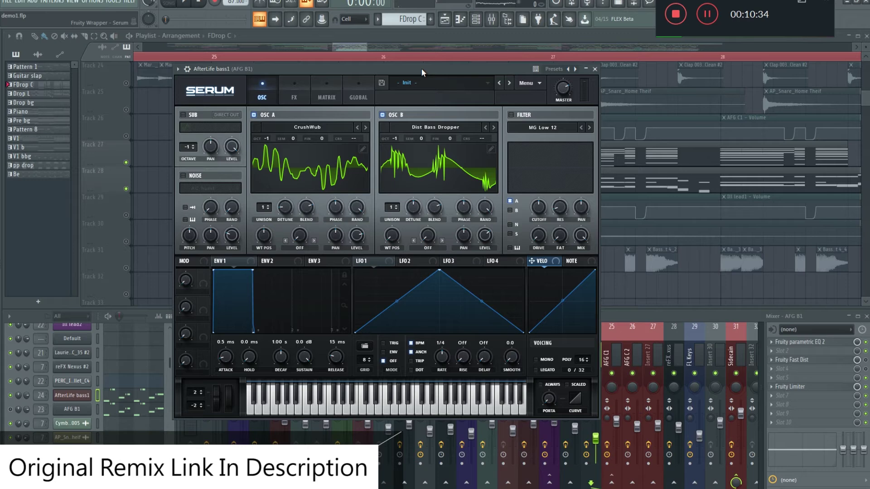
click(595, 69)
click(796, 342)
key(space)
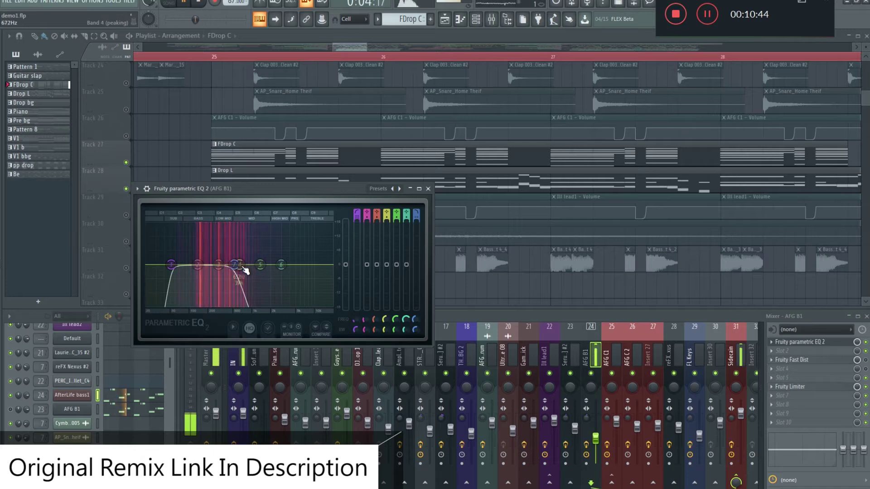
Mute AfterLife bass1, view the AFG B1 Serum sub patch and play it alone, and play both basses together
click(10, 395)
click(73, 410)
key(space)
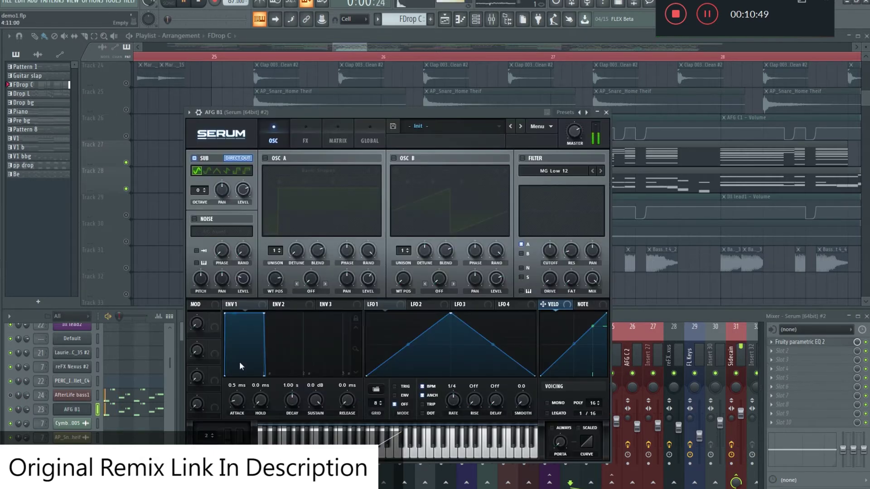
click(606, 112)
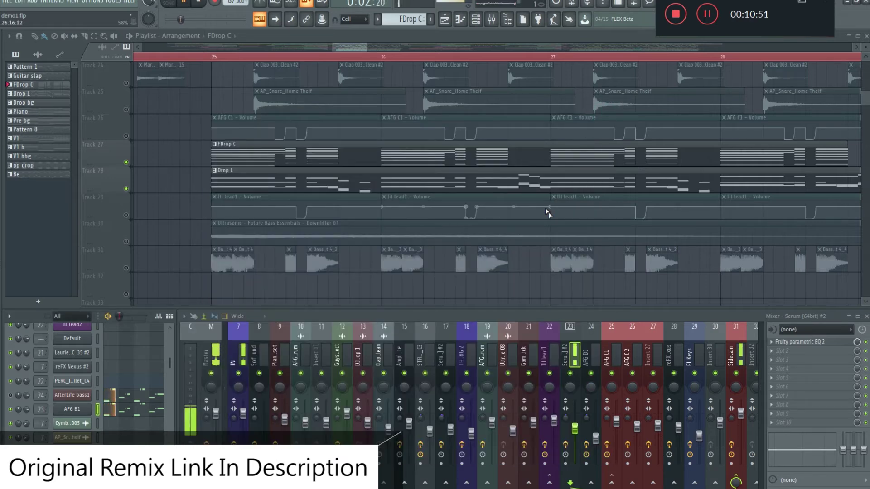
key(space)
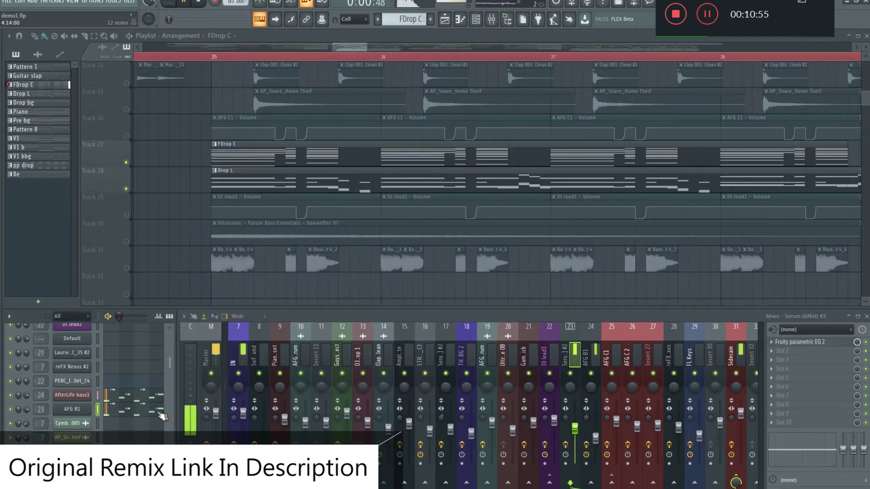
key(space)
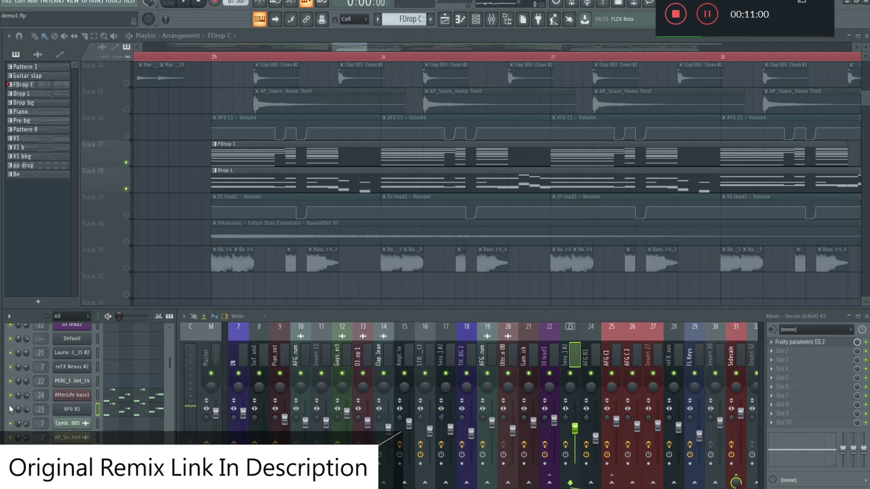
Turn all muted channels back on and play the full FDrop C pattern on its own
scroll(149, 418, up, 5)
click(10, 381)
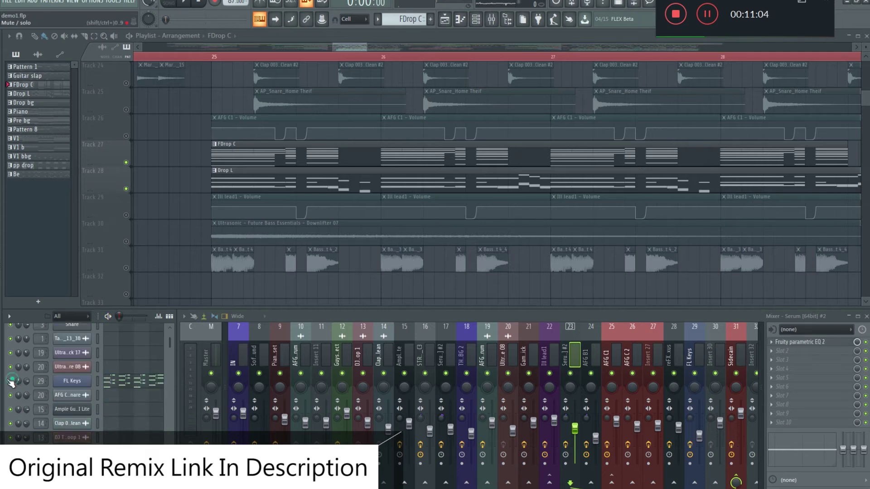
key(space)
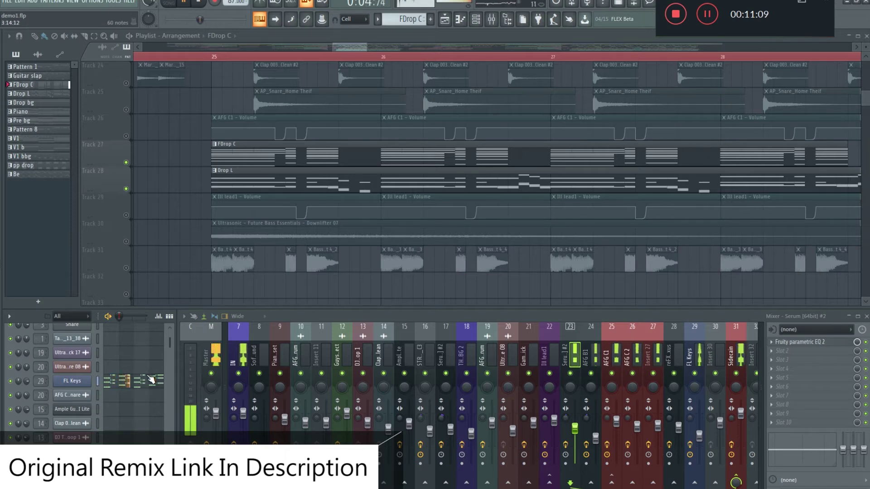
key(space)
Switch to song playback, enable the AFG C1 and III lead1 volume automations on tracks 26 and 29, and play around bar 25
key(l)
click(126, 136)
click(125, 215)
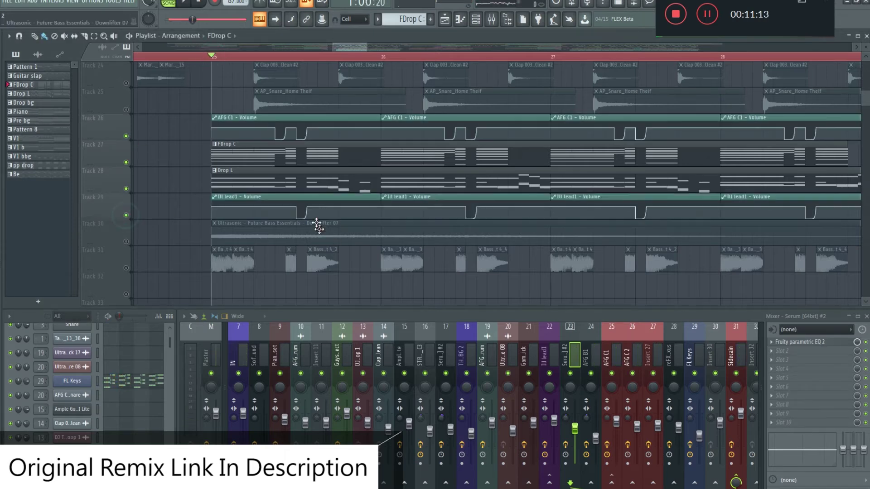
scroll(310, 76, up, 3)
click(311, 54)
key(space)
click(235, 55)
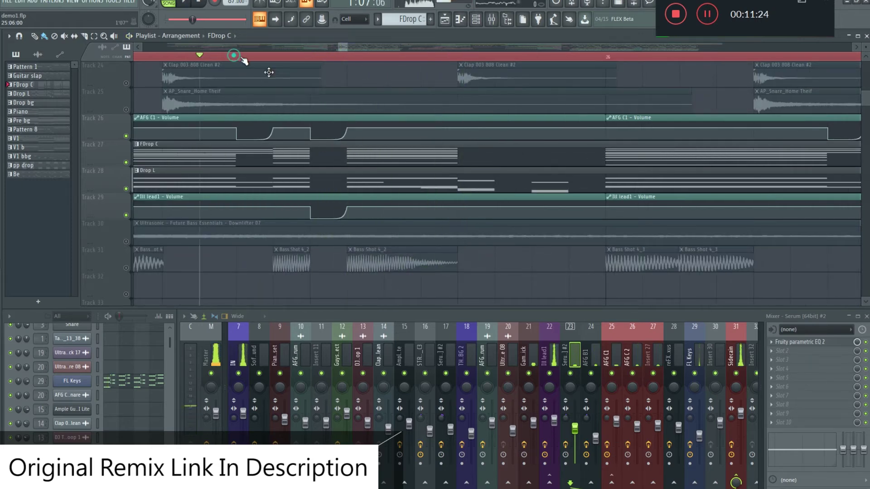
Examine the volume dips in the III lead1 and AFG C1 automations while playing FDrop C and Drop L from bar 25
scroll(346, 185, down, 3)
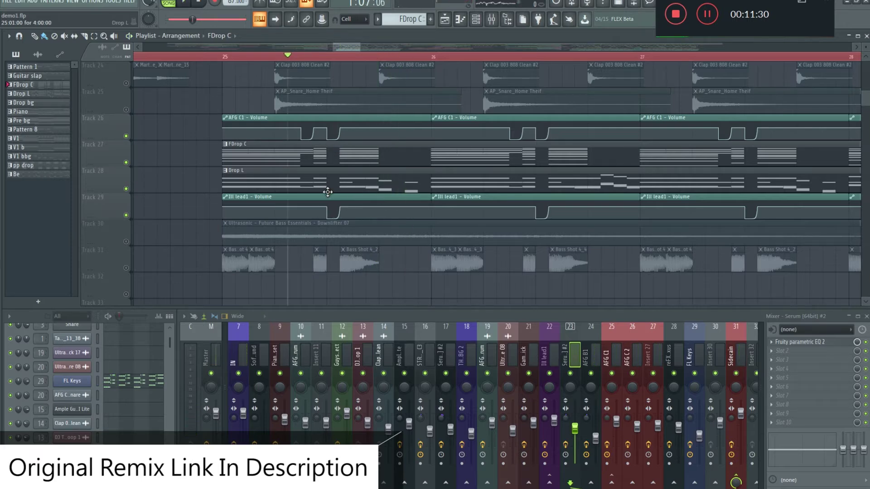
mouse_move(332, 198)
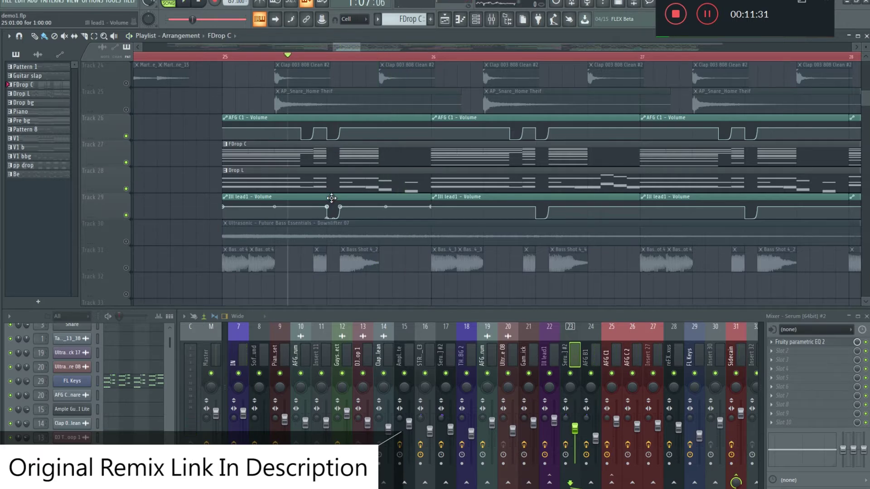
click(225, 58)
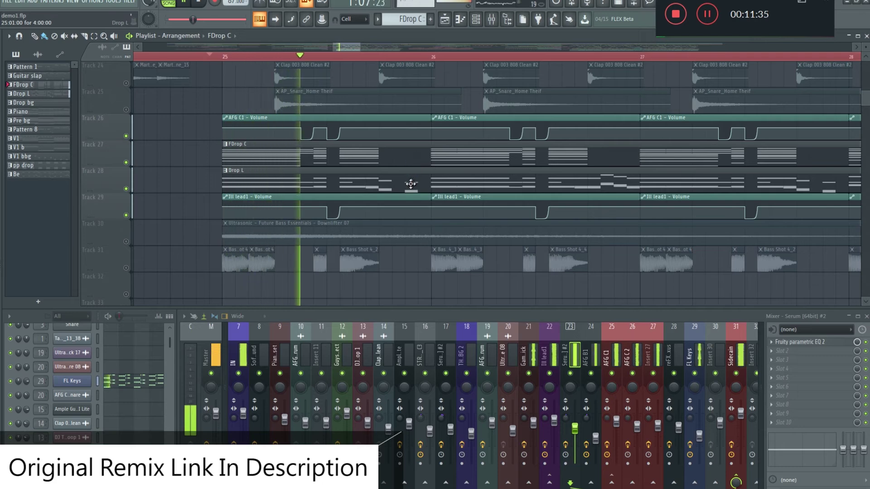
key(space)
mouse_move(334, 136)
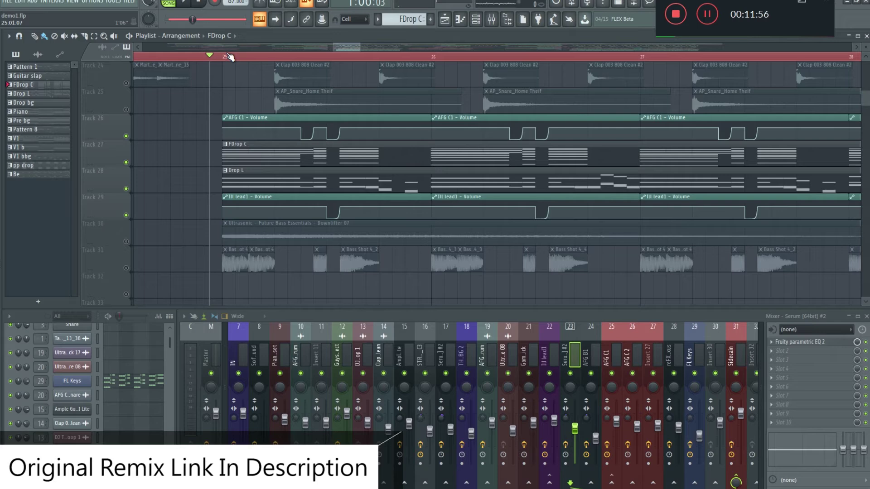
click(326, 57)
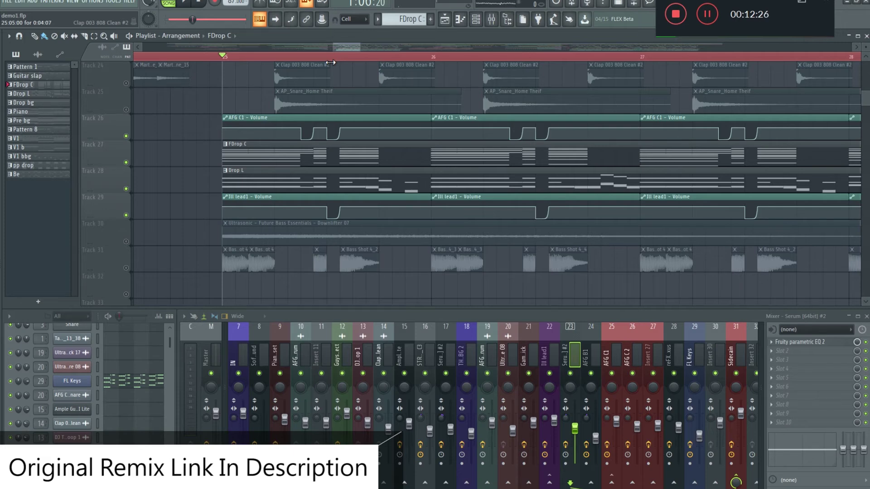
Isolate the Bass Shot 4 clips on track 31 and play them from bar 25
scroll(332, 142, down, 2)
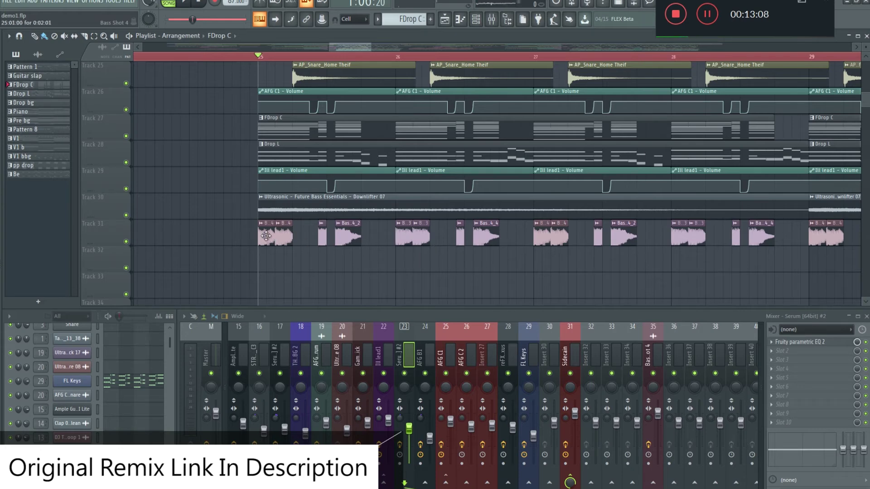
right_click(126, 241)
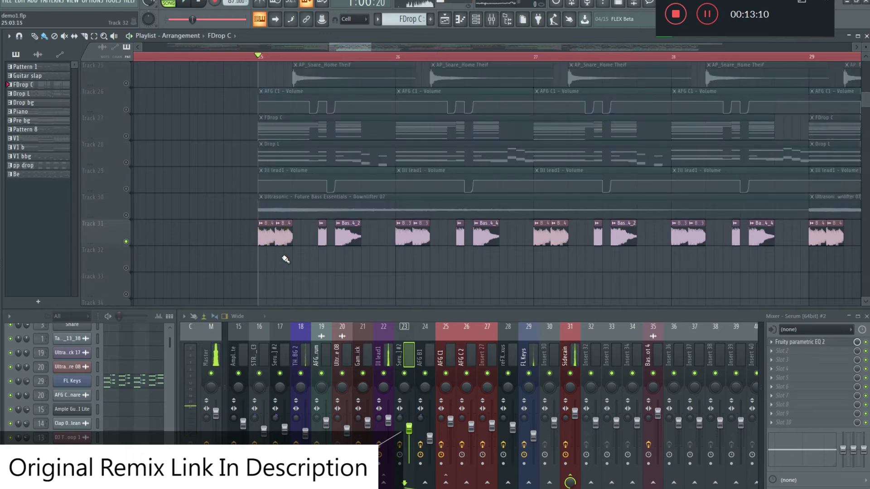
key(space)
scroll(355, 230, down, 3)
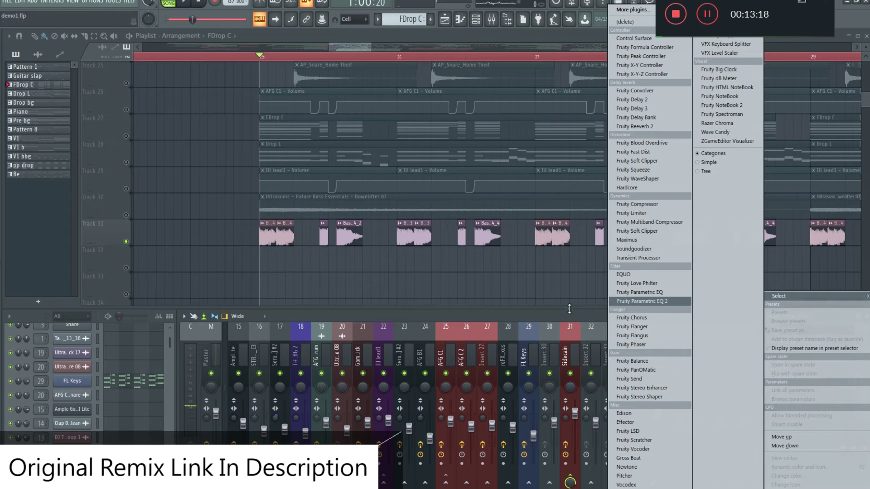
View the Fruity parametric EQ 2 on the Bass Shot 4 mixer insert, play the bass shots, and close the equalizer
click(621, 301)
key(space)
drag(166, 95, 256, 115)
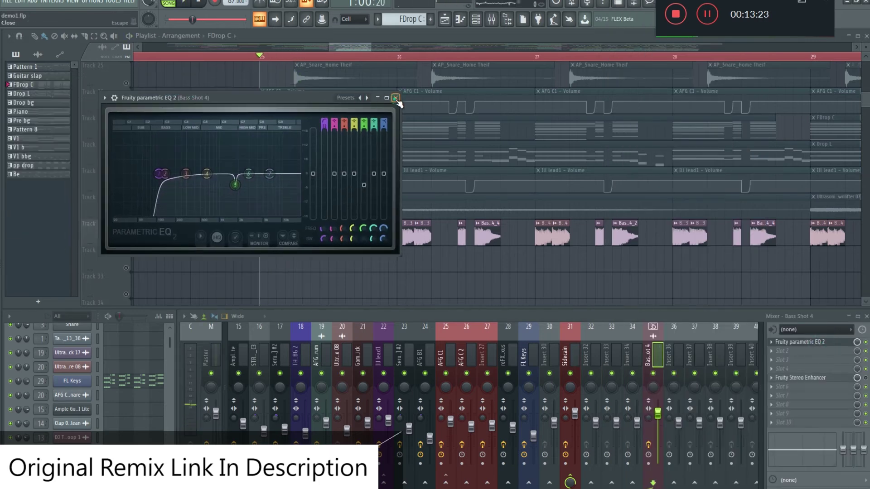
click(395, 98)
Play the drop from bar 25 with the bass shots on track 31 muted, and play it again with them enabled
scroll(307, 242, down, 2)
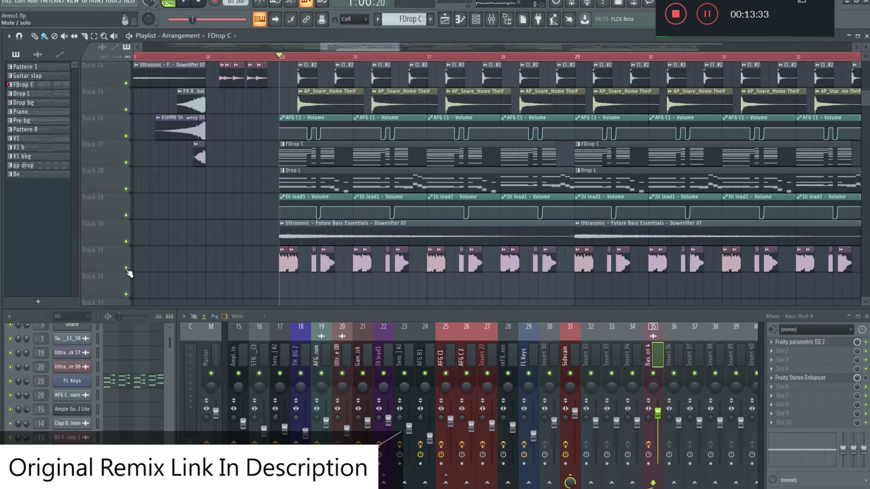
click(127, 268)
key(space)
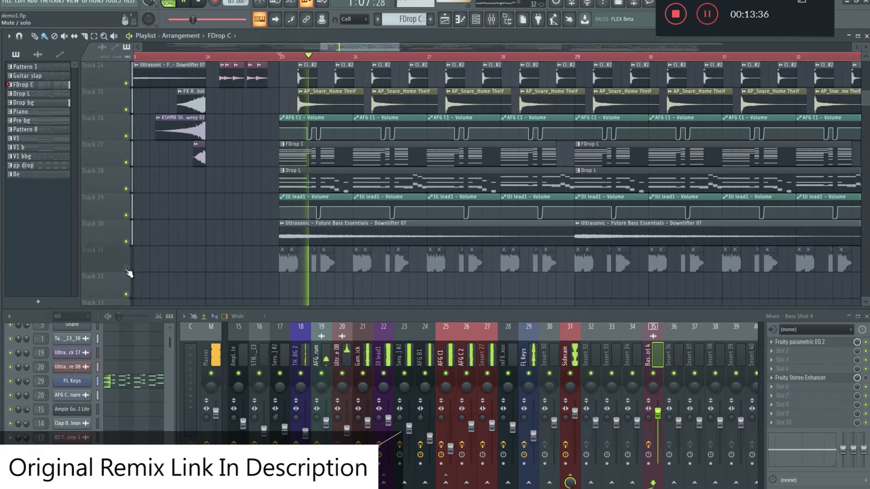
key(space)
click(126, 268)
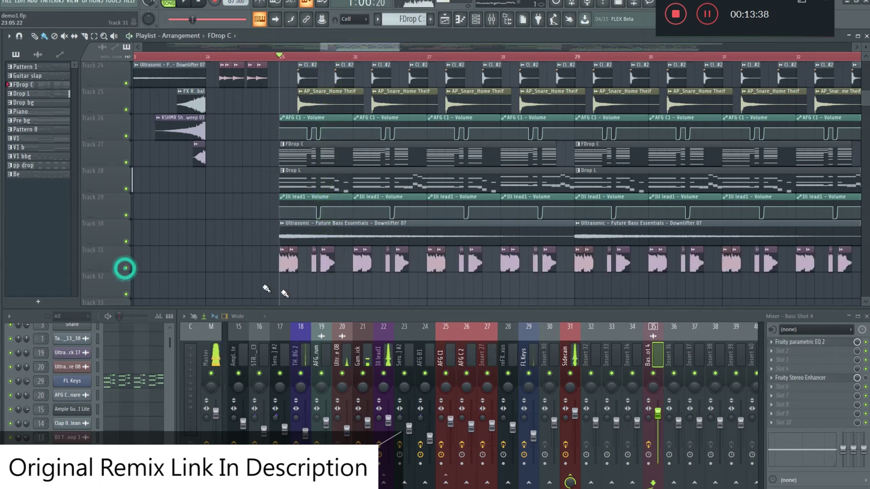
key(space)
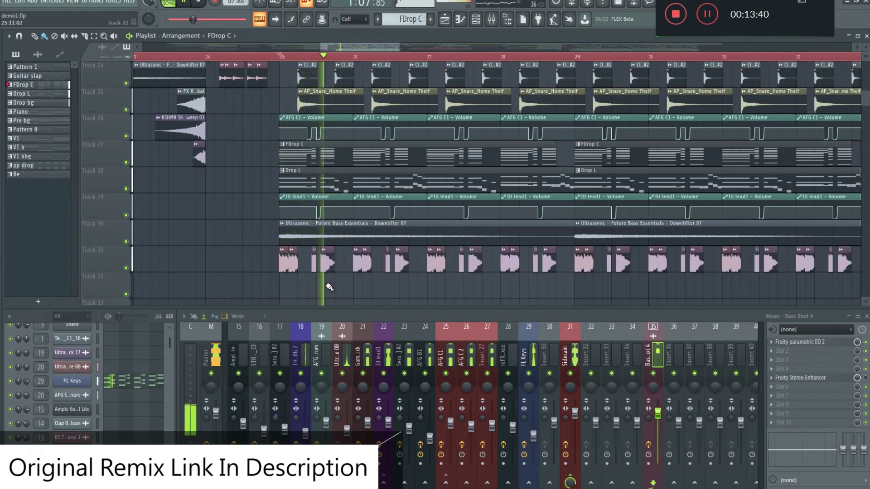
key(space)
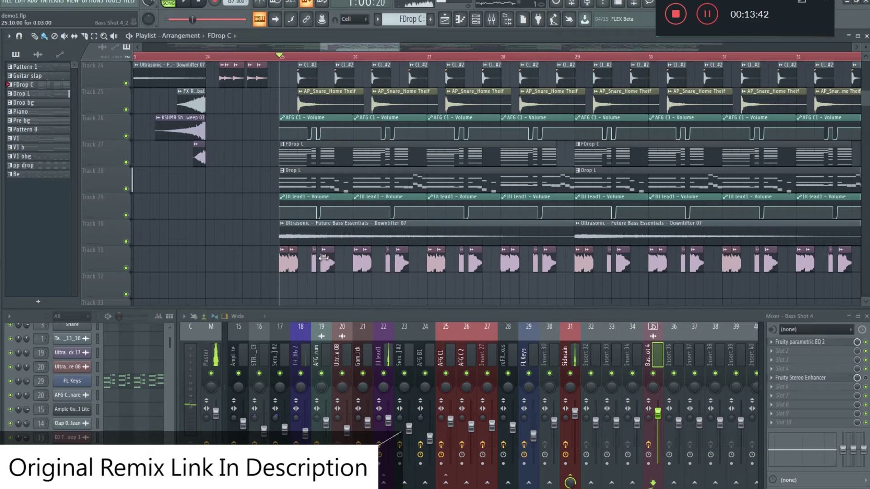
Play the drop from bar 25 while examining the percussion and effect clips on tracks 5 to 21
scroll(328, 261, up, 6)
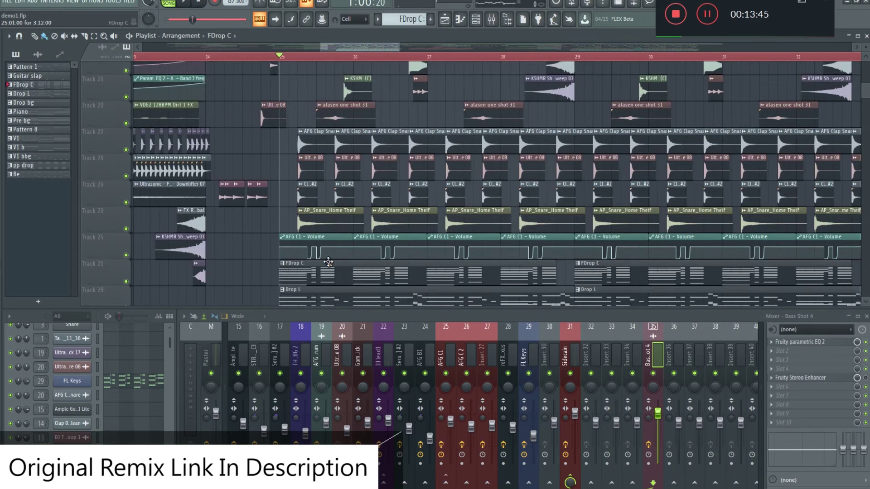
scroll(451, 250, down, 3)
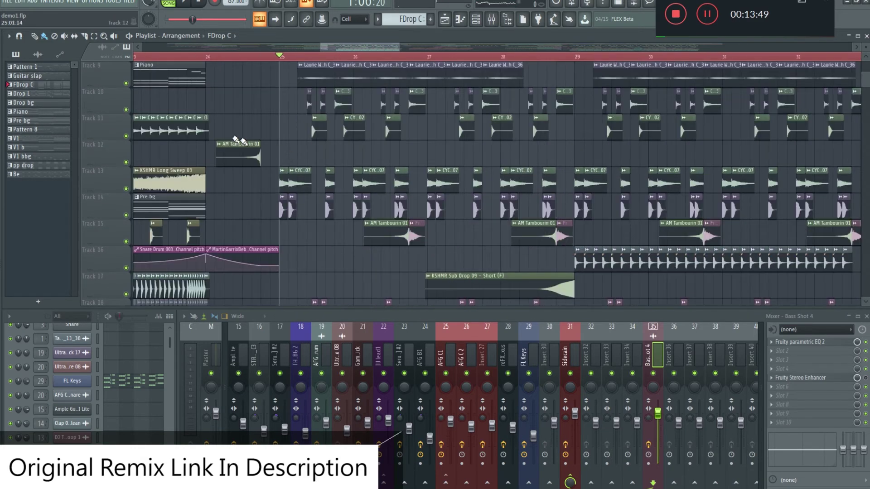
scroll(333, 172, down, 3)
scroll(333, 172, down, 4)
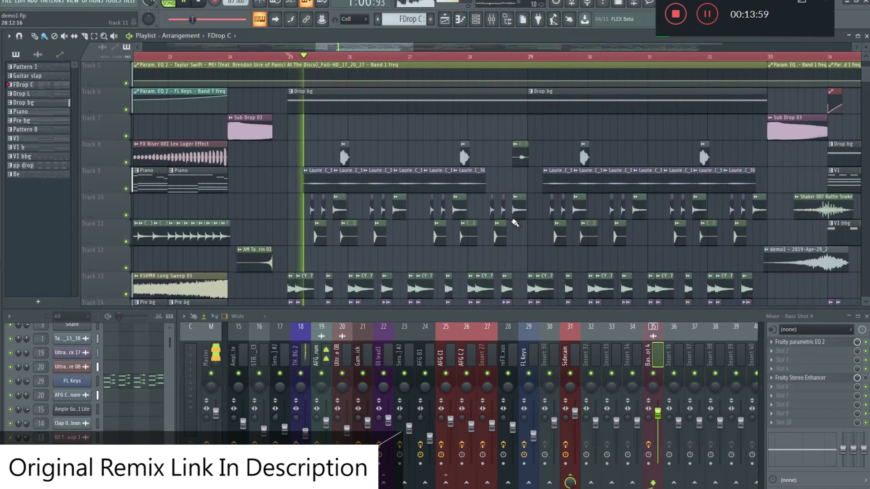
scroll(498, 215, down, 3)
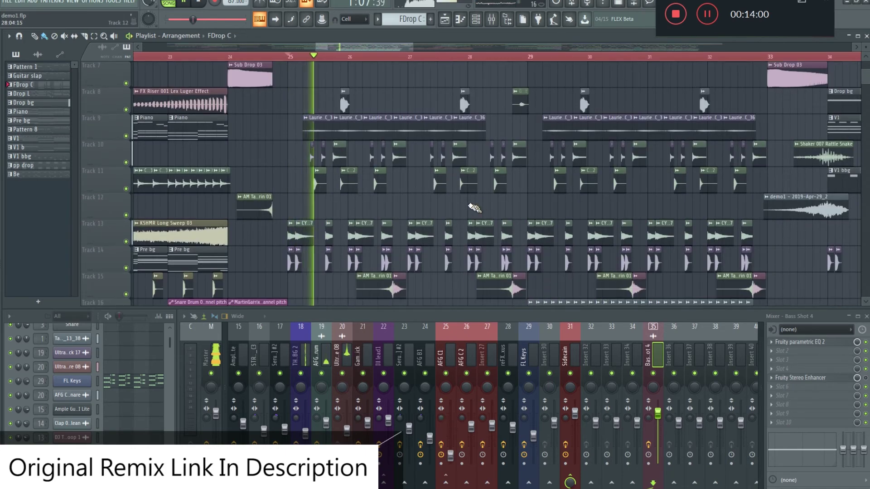
scroll(372, 194, up, 2)
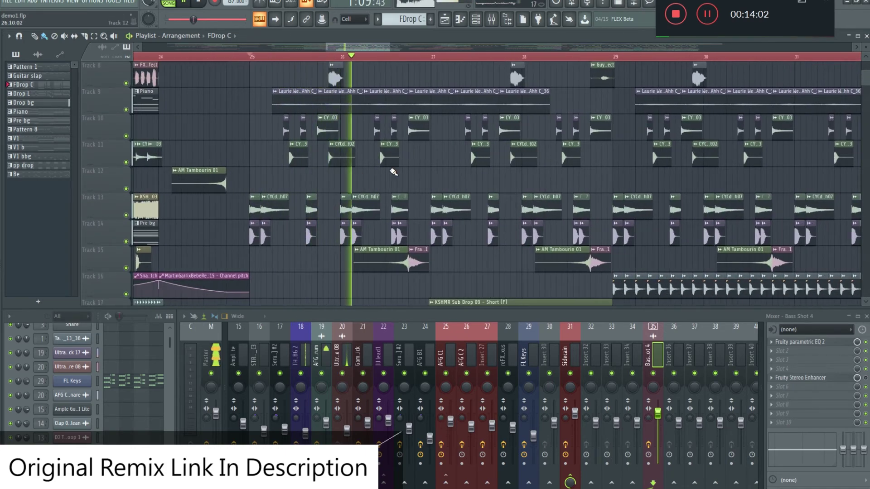
scroll(400, 179, down, 5)
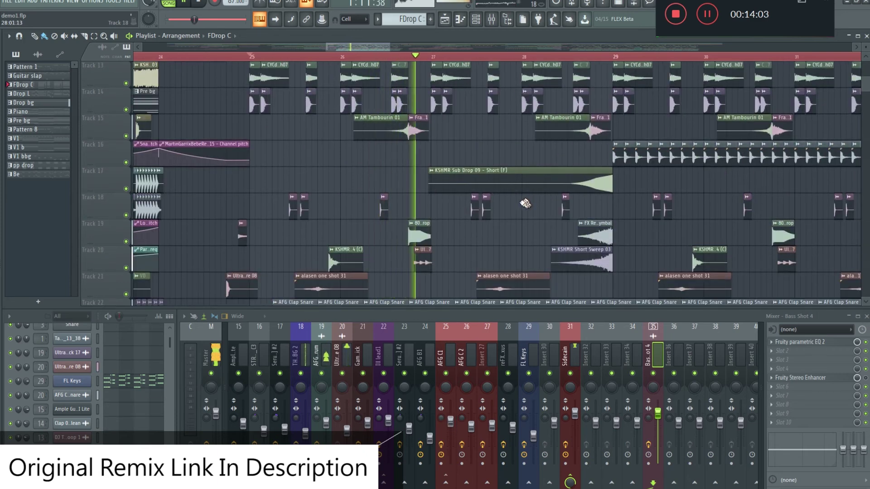
scroll(507, 200, up, 6)
scroll(514, 206, down, 3)
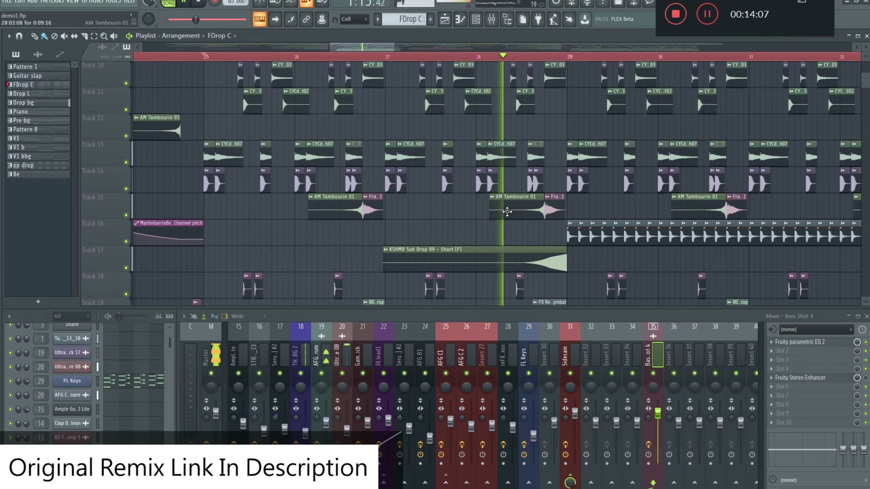
scroll(506, 209, up, 1)
key(space)
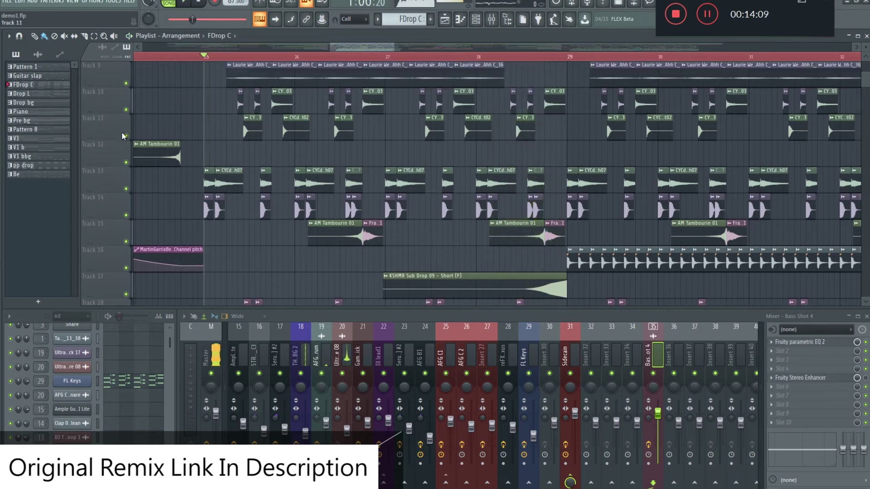
Isolate the percussion hits on tracks 10 and 11 and play them within bar 25
click(240, 58)
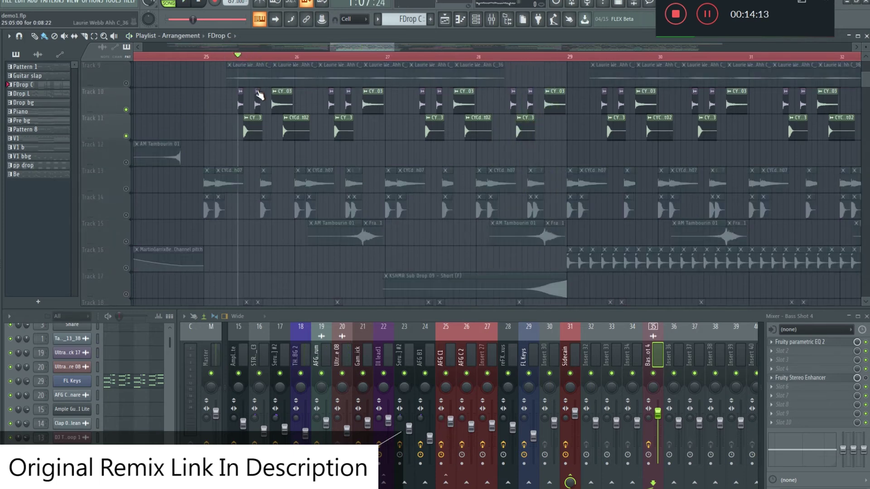
key(space)
key(space)
scroll(272, 124, up, 2)
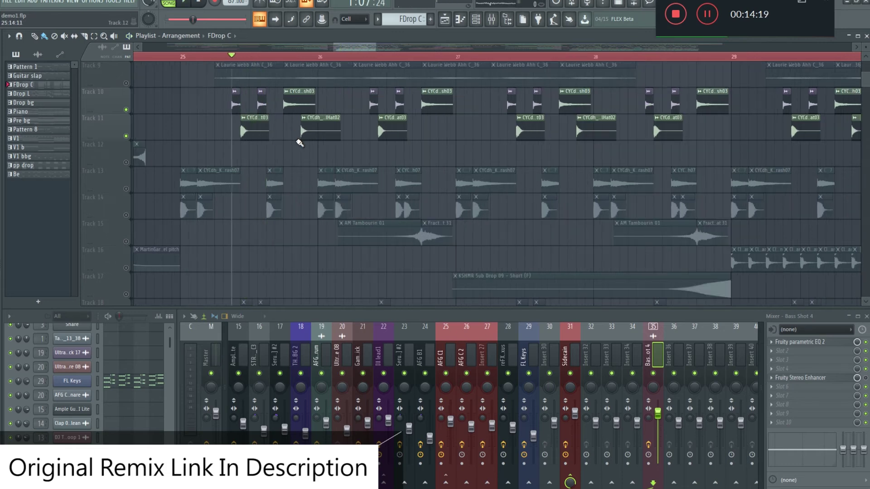
scroll(299, 142, down, 8)
click(183, 57)
key(space)
Isolate the Laurie Webb Ahh C_36 vocal clips on track 9 and play them from within bar 25
scroll(398, 140, up, 8)
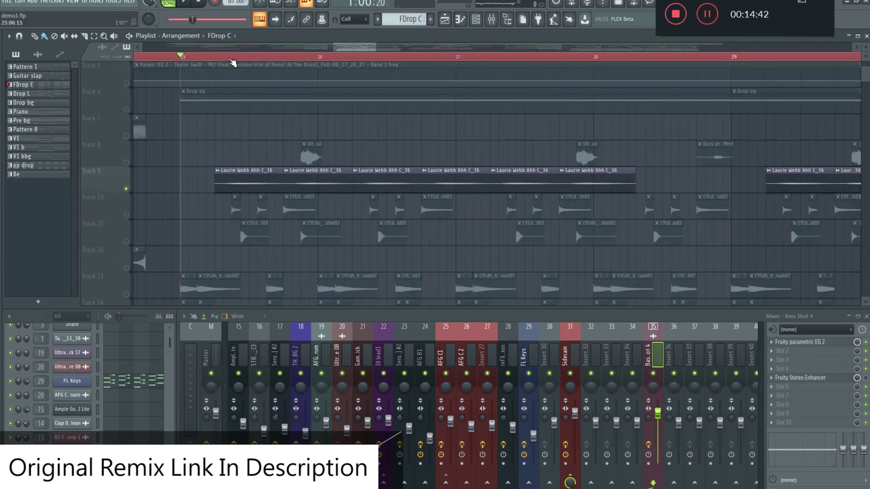
click(229, 57)
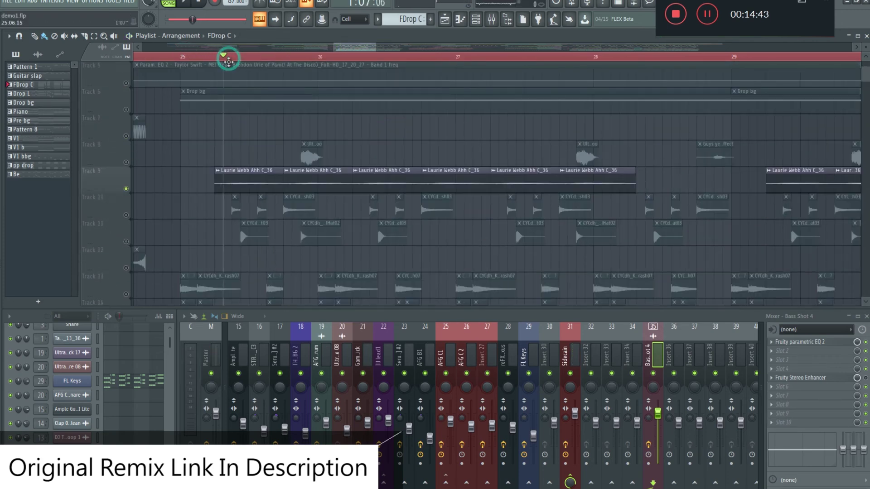
key(space)
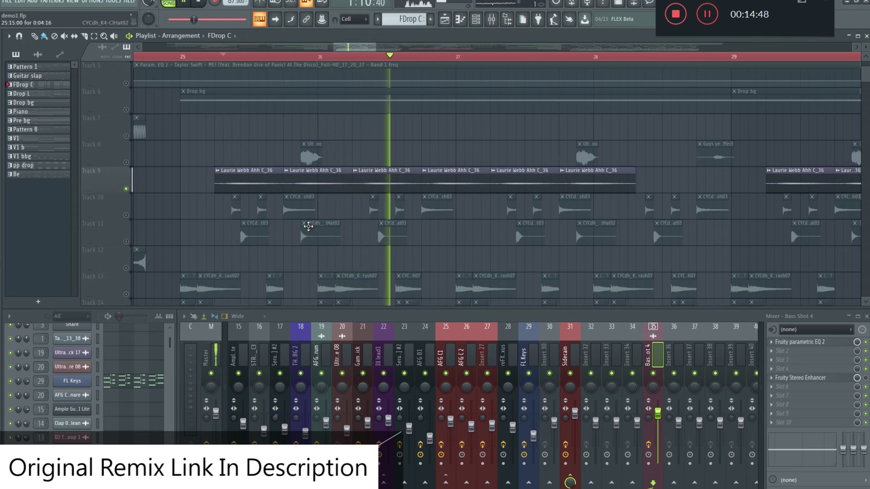
Isolate the Drop bg pattern on track 6, play it from bar 25, and stop playback
click(181, 57)
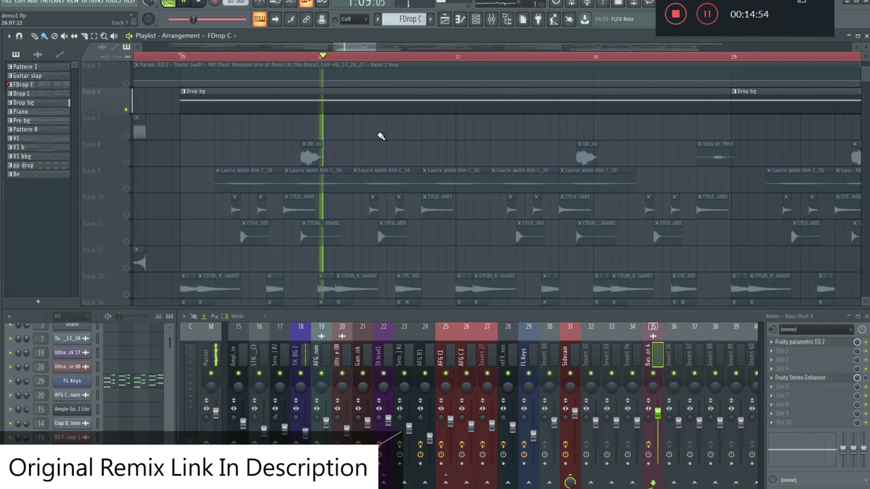
scroll(379, 136, down, 5)
key(space)
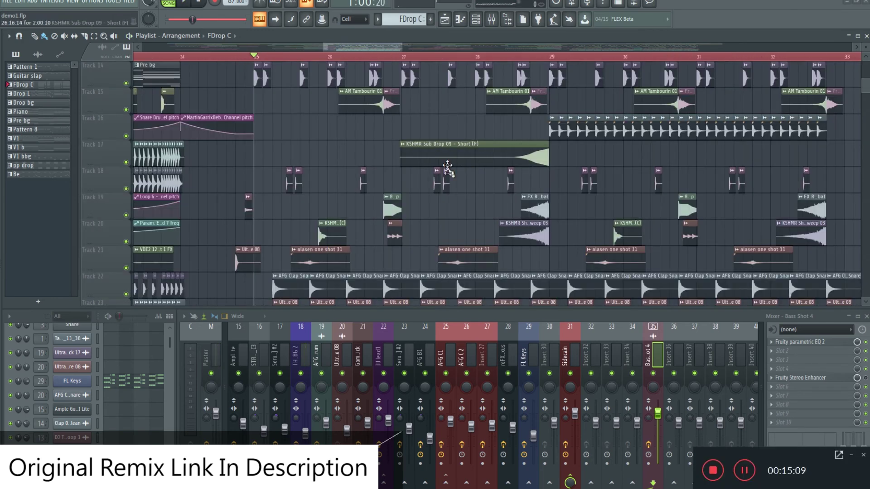
Isolate the effect clips on tracks 19 and 20 and play the 808 Bass Bass Blow Drop clip from within bar 26
scroll(457, 118, up, 3)
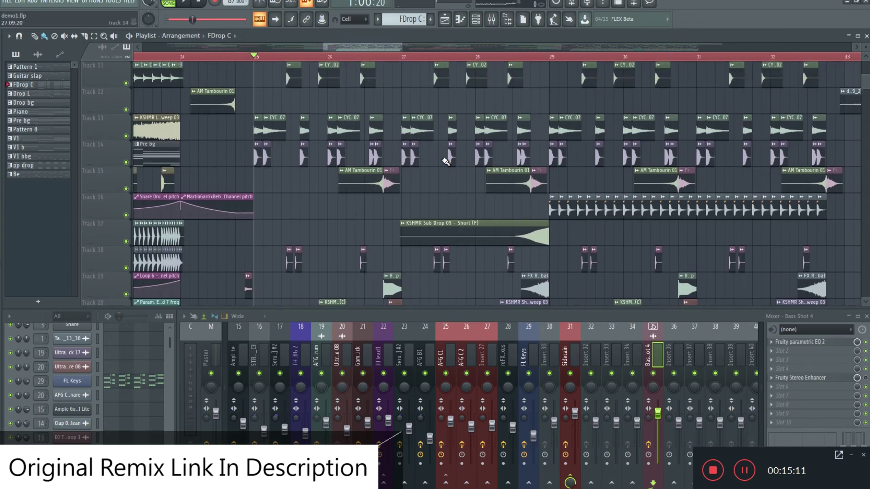
scroll(420, 180, down, 3)
scroll(407, 202, down, 3)
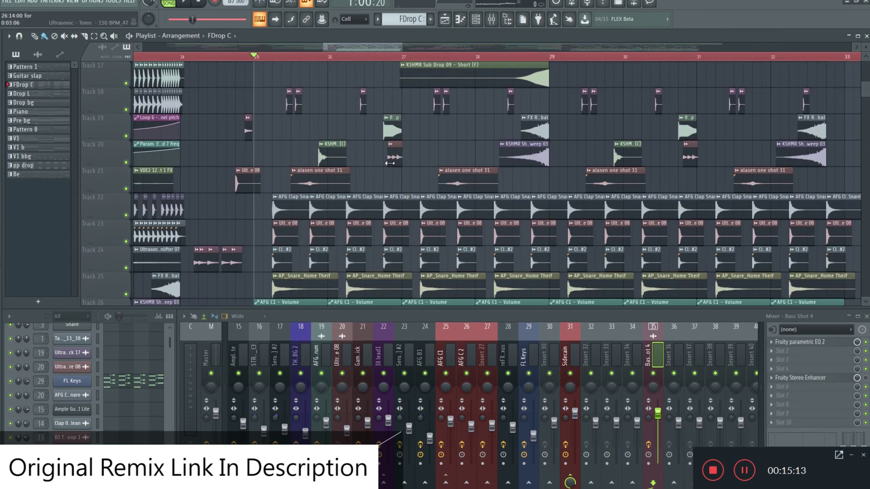
scroll(372, 184, up, 3)
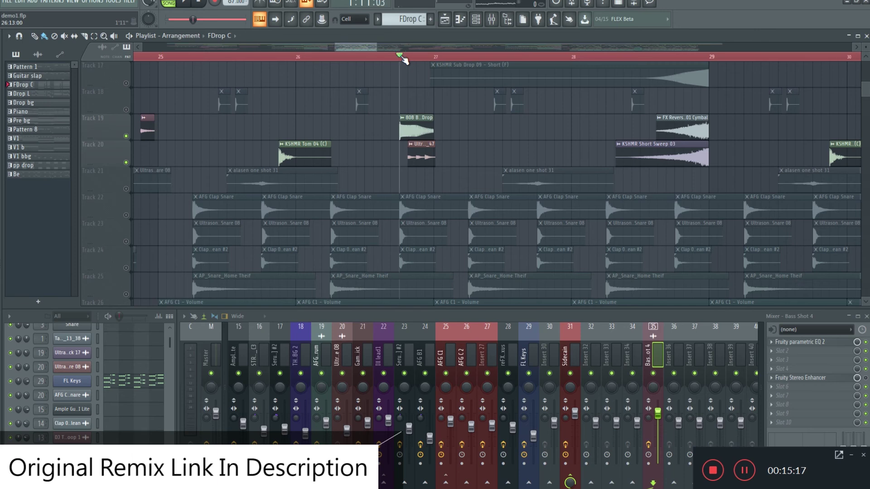
click(402, 57)
scroll(431, 181, up, 4)
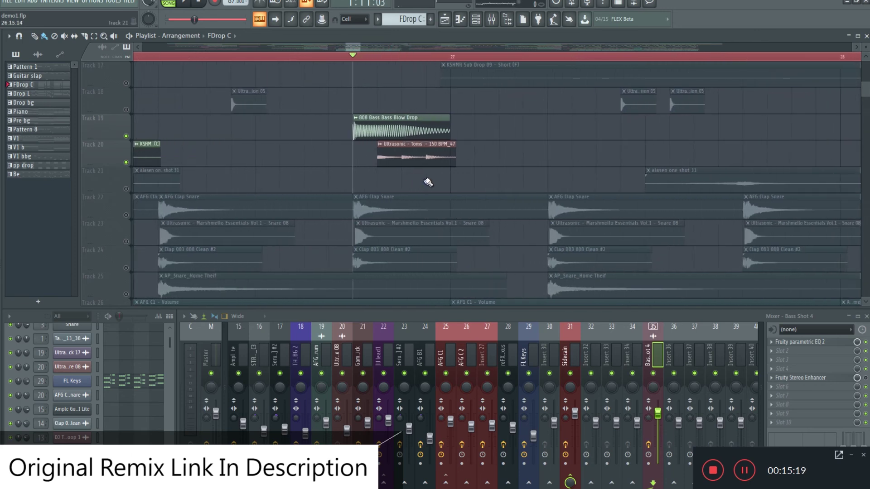
scroll(428, 182, down, 1)
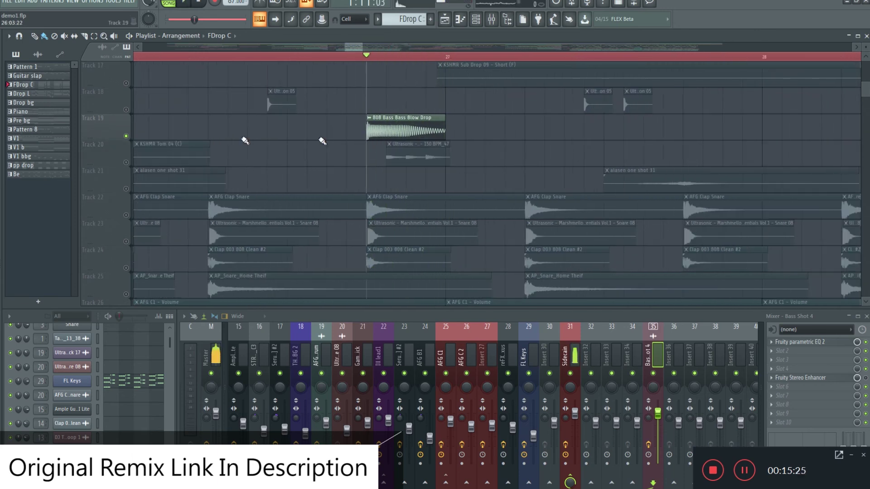
Isolate track 20 and play its Ultrasonic Toms clip from within bar 26, and stop playback
click(135, 146)
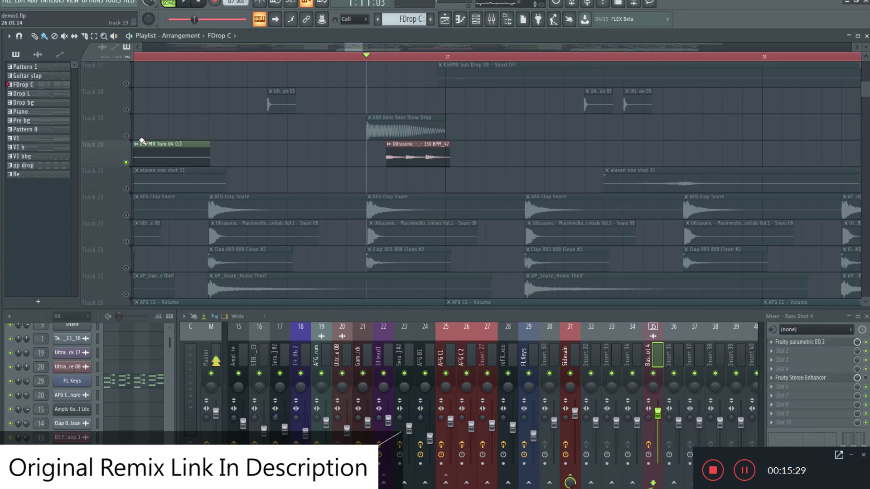
click(128, 135)
key(space)
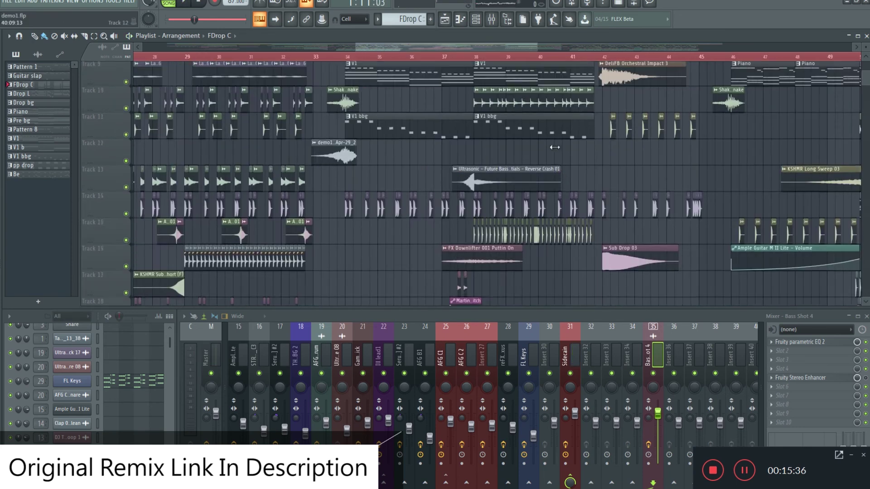
Examine the arrangement after the first drop, from the V1 and Piano sections through the second drop, across tracks 4 to 21
scroll(498, 144, up, 3)
scroll(425, 152, down, 2)
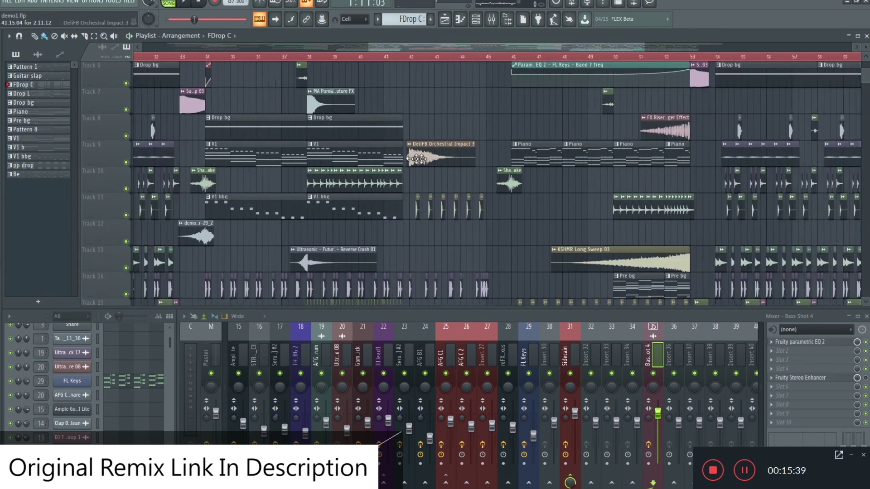
scroll(411, 158, down, 6)
scroll(621, 174, right, 3)
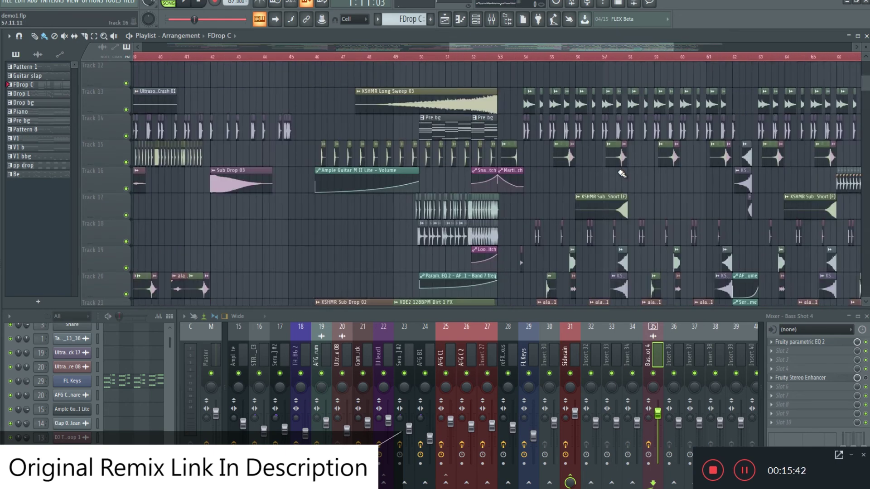
scroll(621, 173, right, 3)
scroll(600, 178, up, 6)
scroll(529, 171, up, 2)
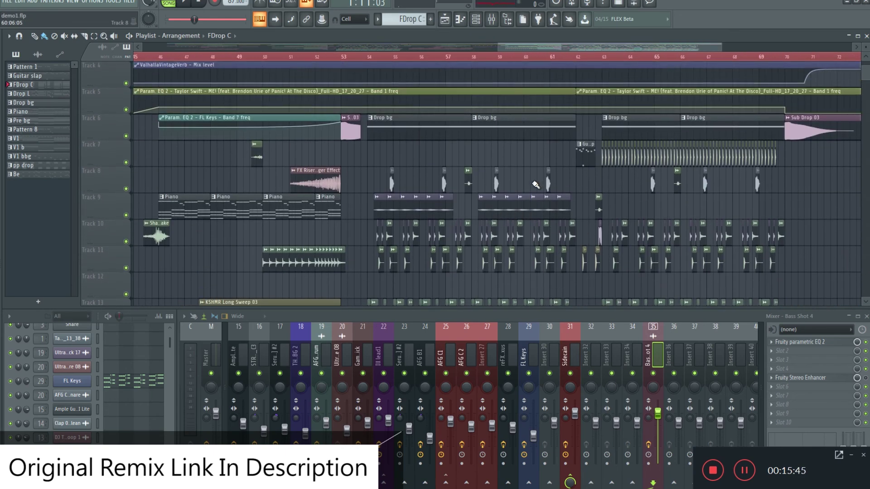
scroll(551, 157, down, 3)
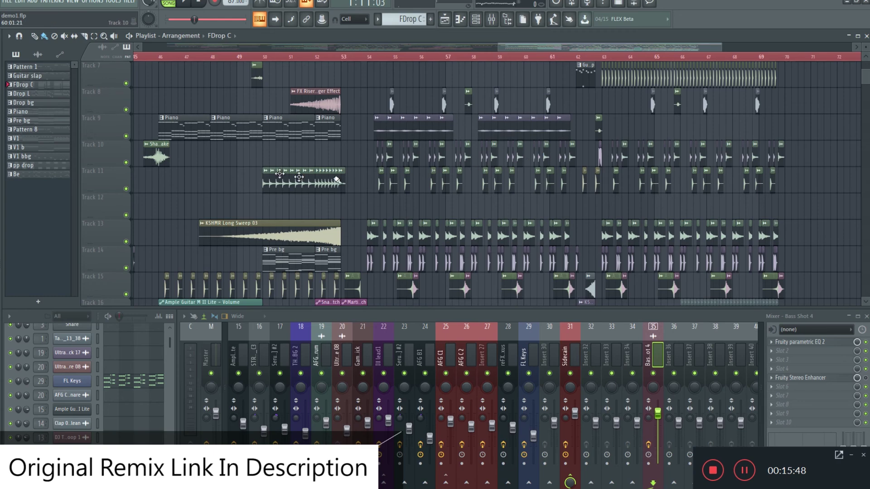
scroll(699, 234, down, 3)
Place the playback position at bar 62 and play the Guitar slap break in the second drop
scroll(346, 58, up, 4)
click(346, 59)
scroll(423, 137, up, 5)
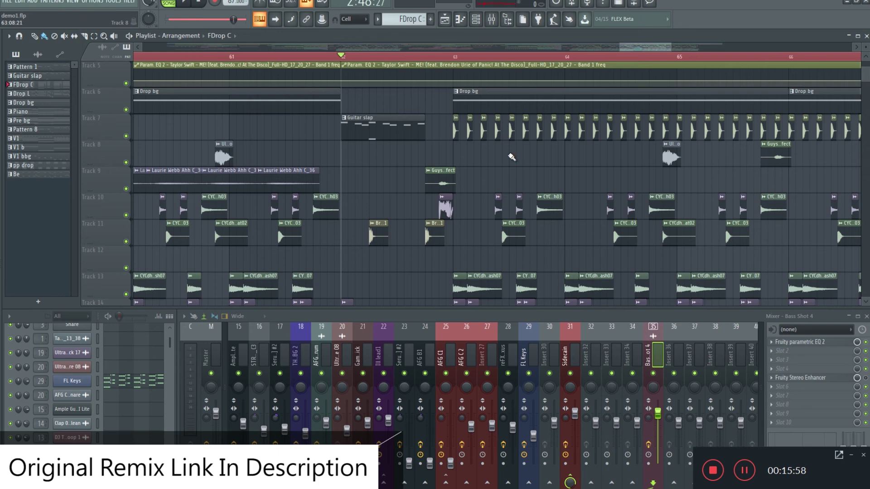
scroll(511, 157, down, 1)
scroll(445, 125, up, 2)
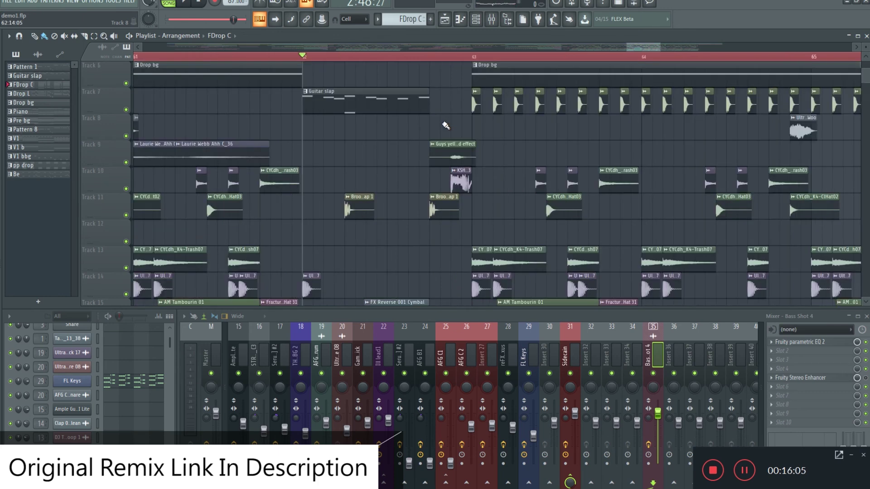
key(space)
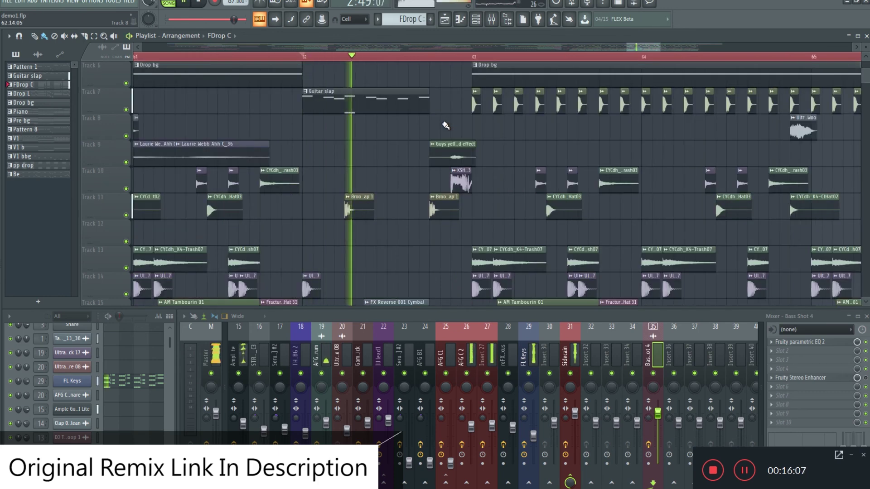
key(space)
Select the Guitar slap pattern, play it on its own, and stop playback
key(KP_Subtract)
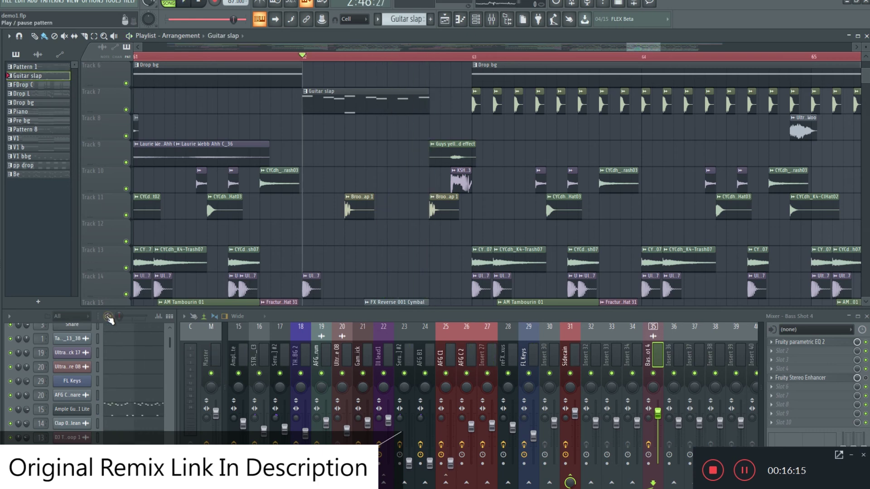
click(108, 317)
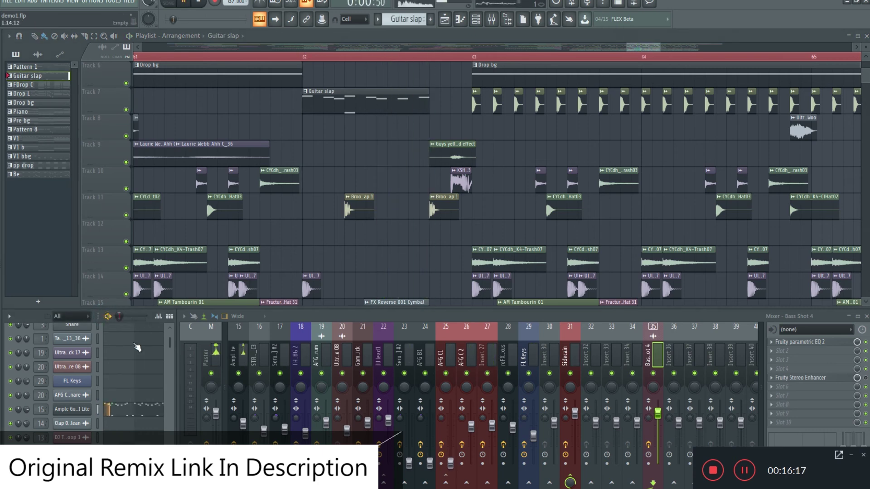
scroll(399, 210, down, 5)
scroll(399, 210, down, 11)
key(space)
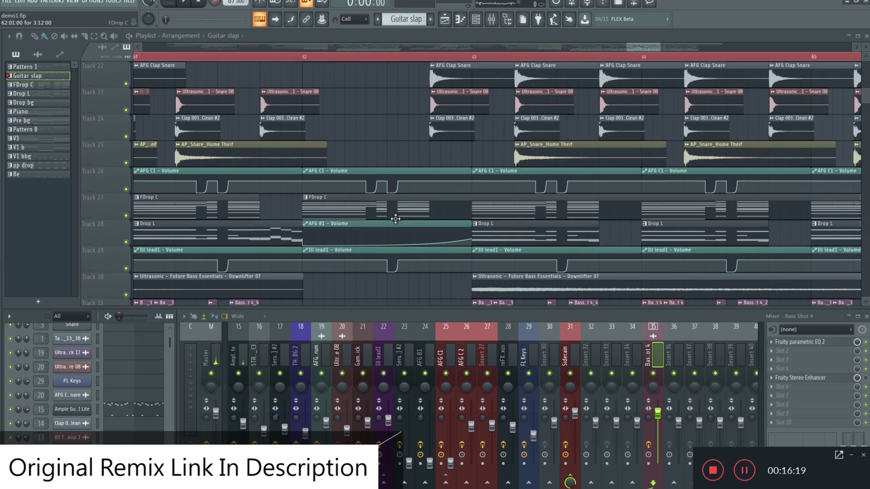
Select the FDrop C pattern and play it on its own
key(KP_Add)
click(107, 316)
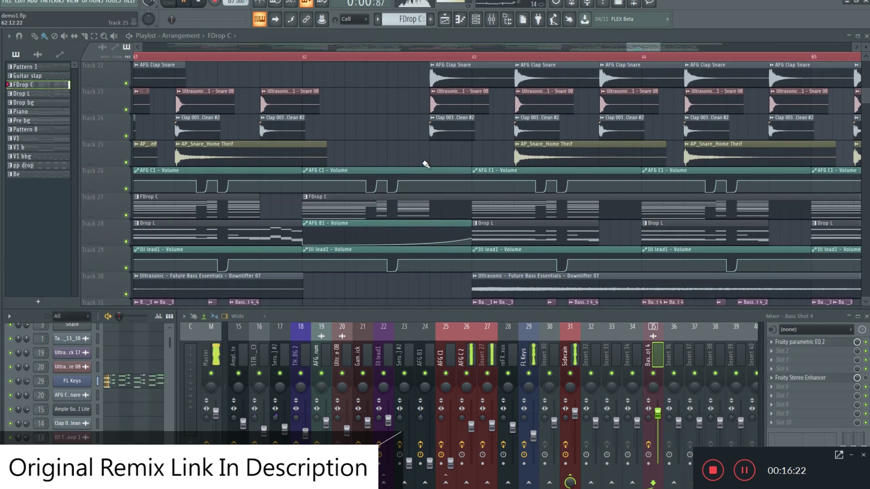